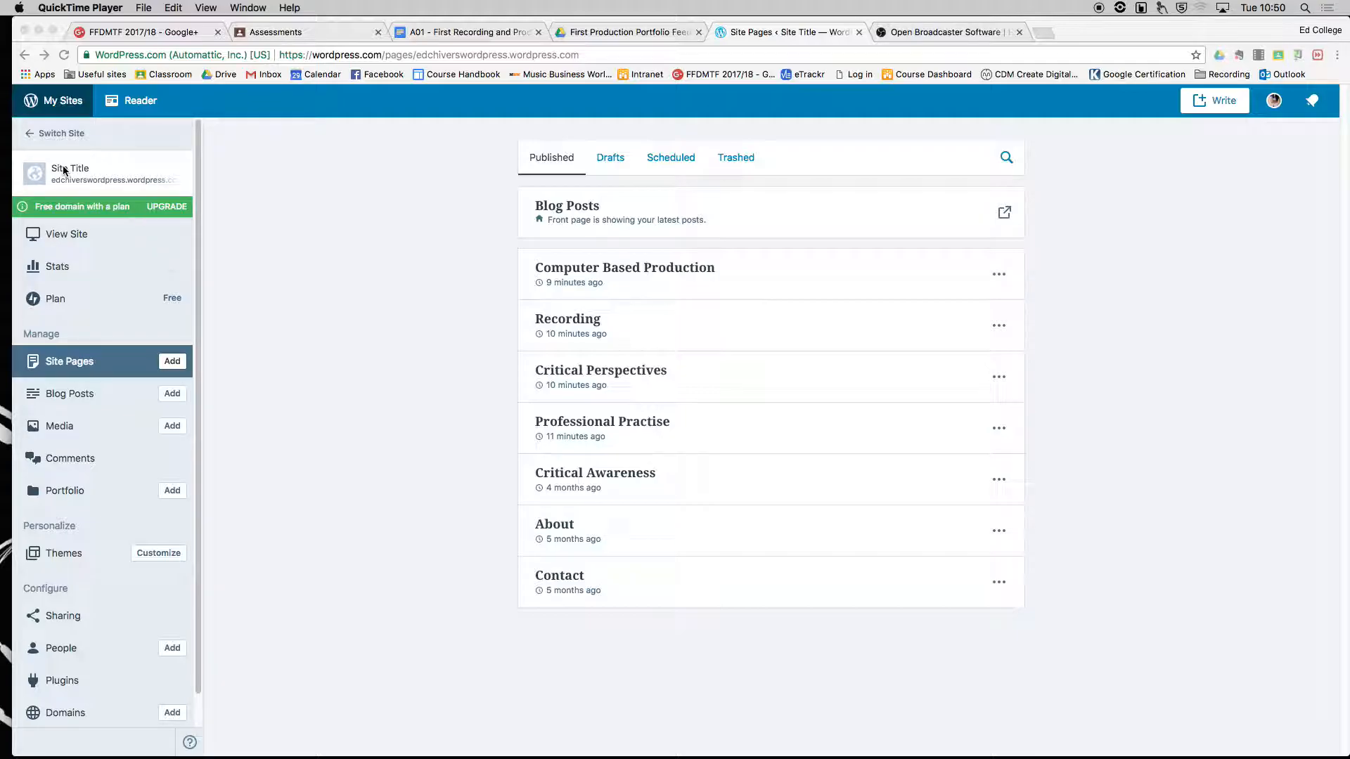
# View the live site to examine its navigation menu and front page, and return to the site pages list
pyautogui.click(128, 182)
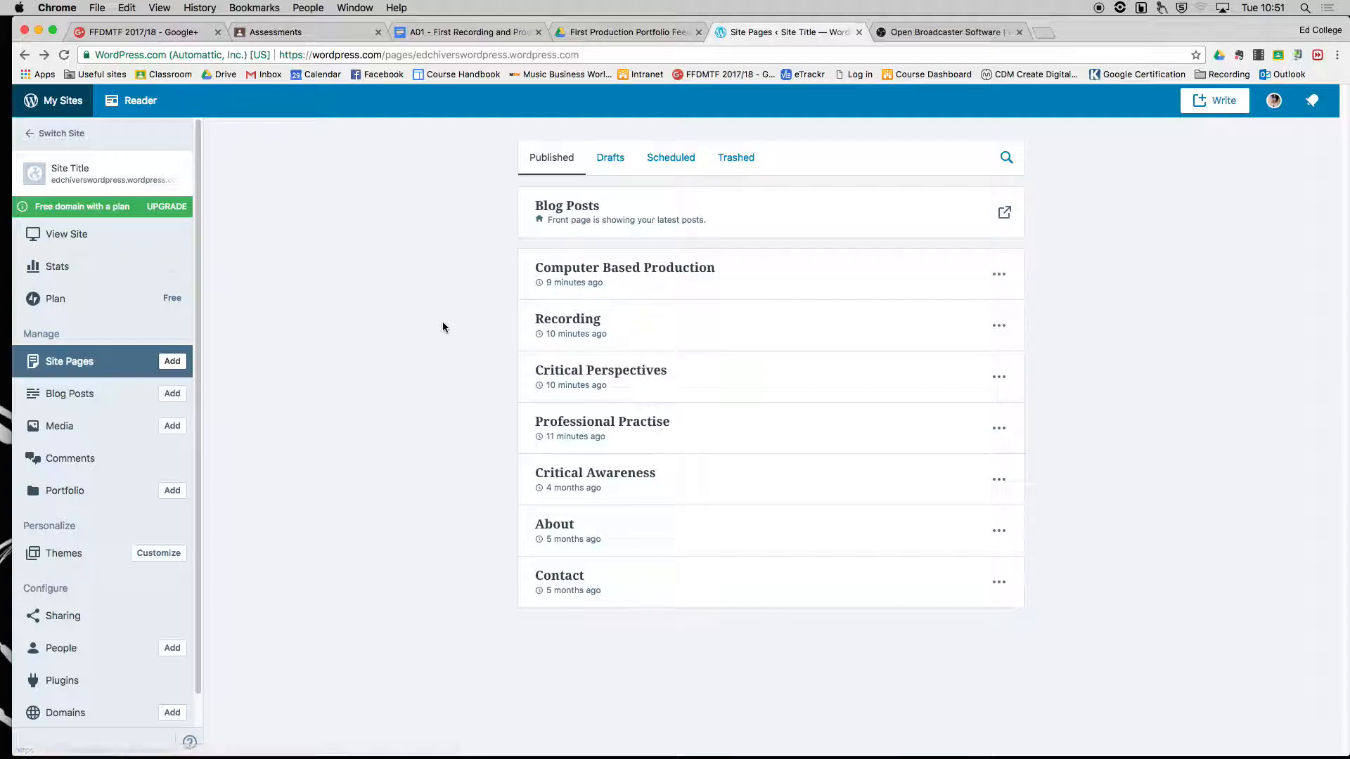
pyautogui.scroll(-1, 123, 390)
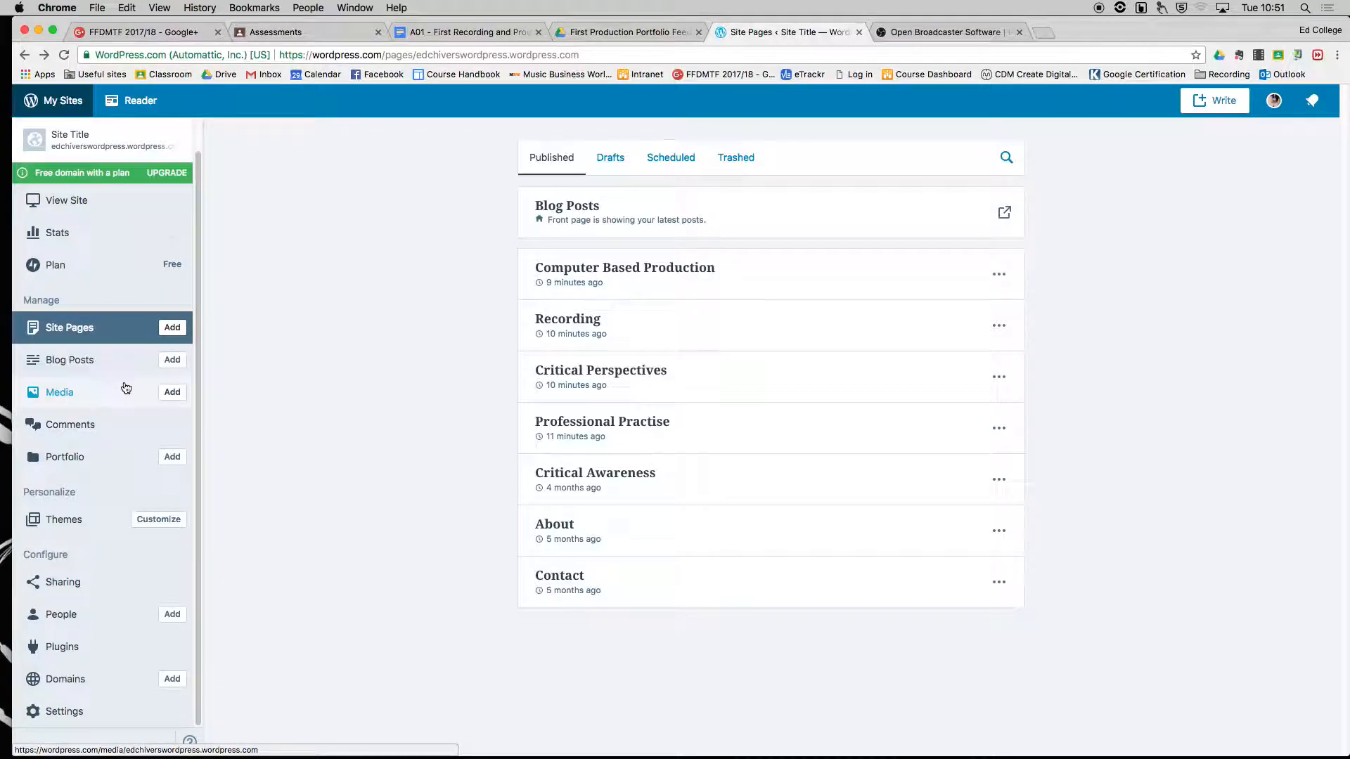
pyautogui.scroll(1, 126, 388)
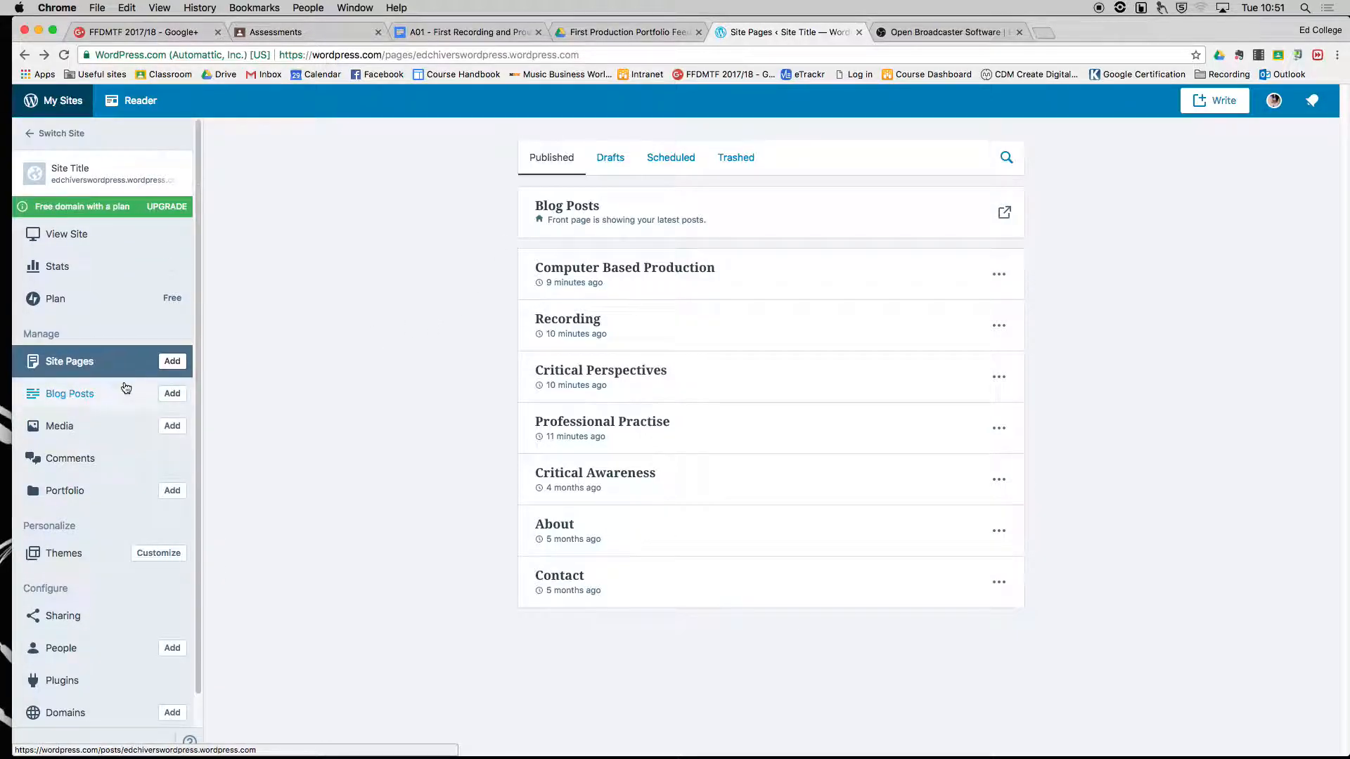
pyautogui.click(84, 238)
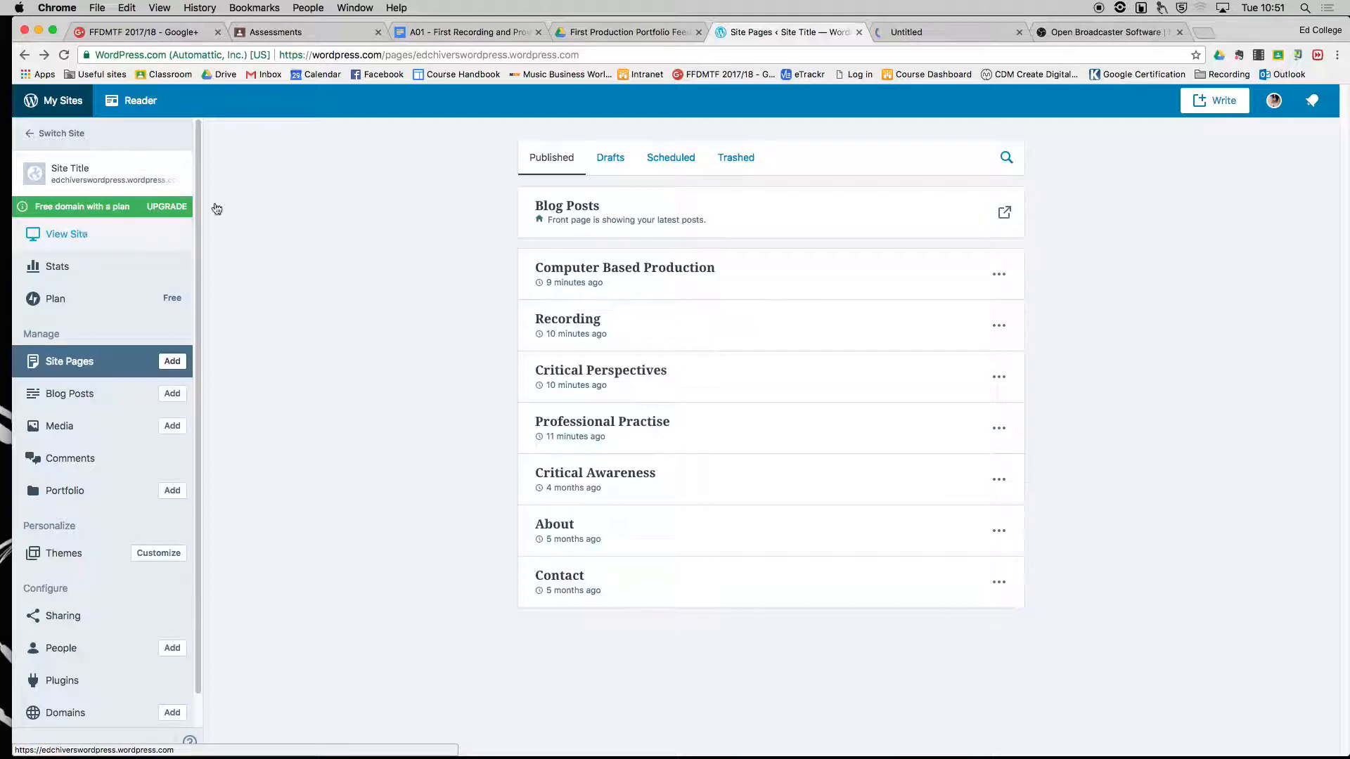
pyautogui.click(934, 31)
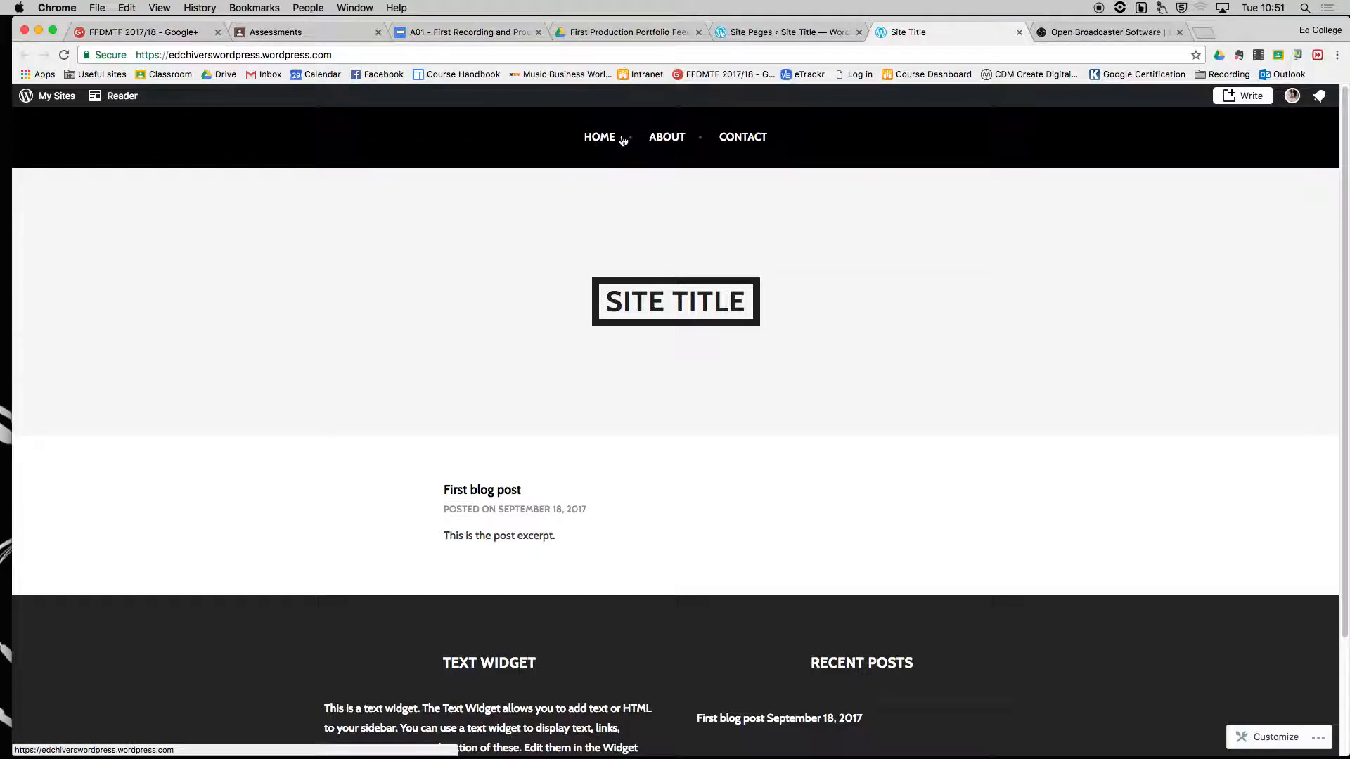
pyautogui.click(799, 32)
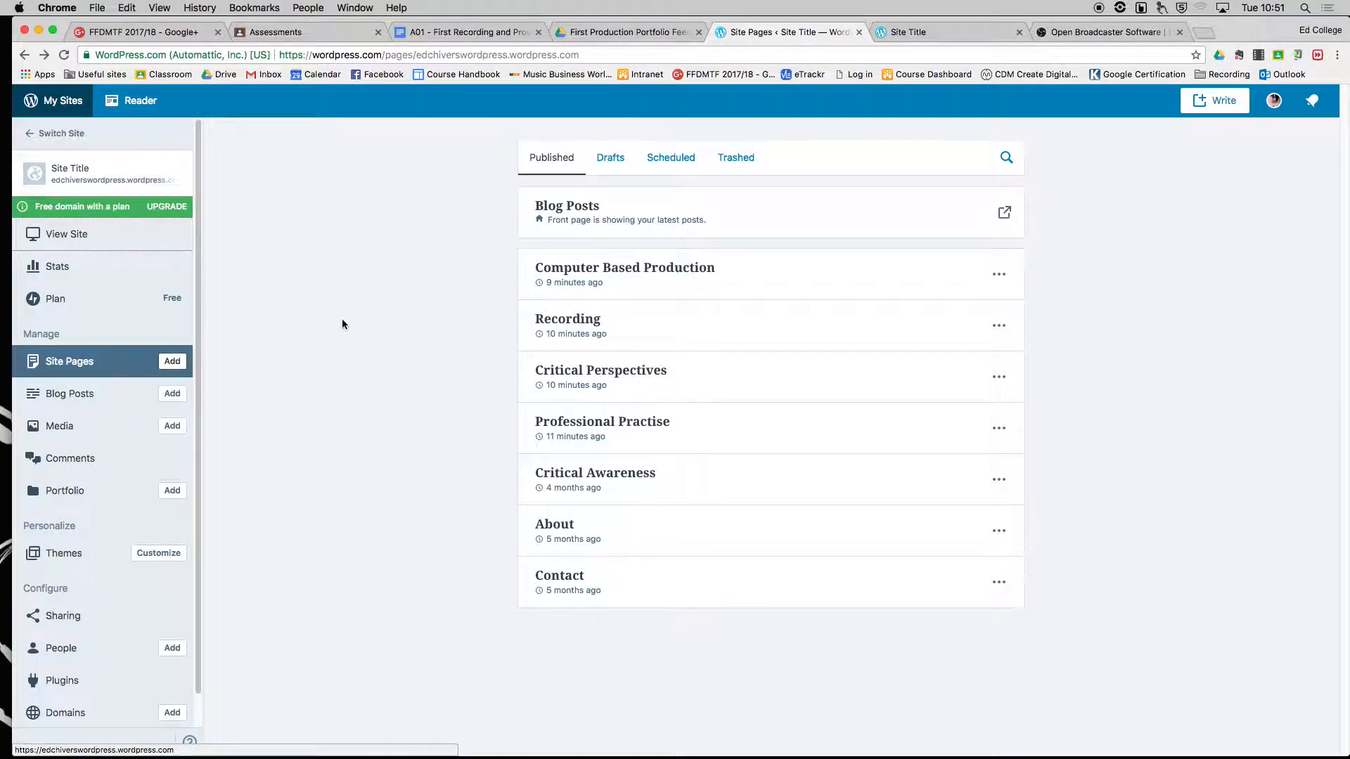
# Open the Primary menu in the theme customizer and inspect the settings of its Home item
pyautogui.scroll(-2, 197, 302)
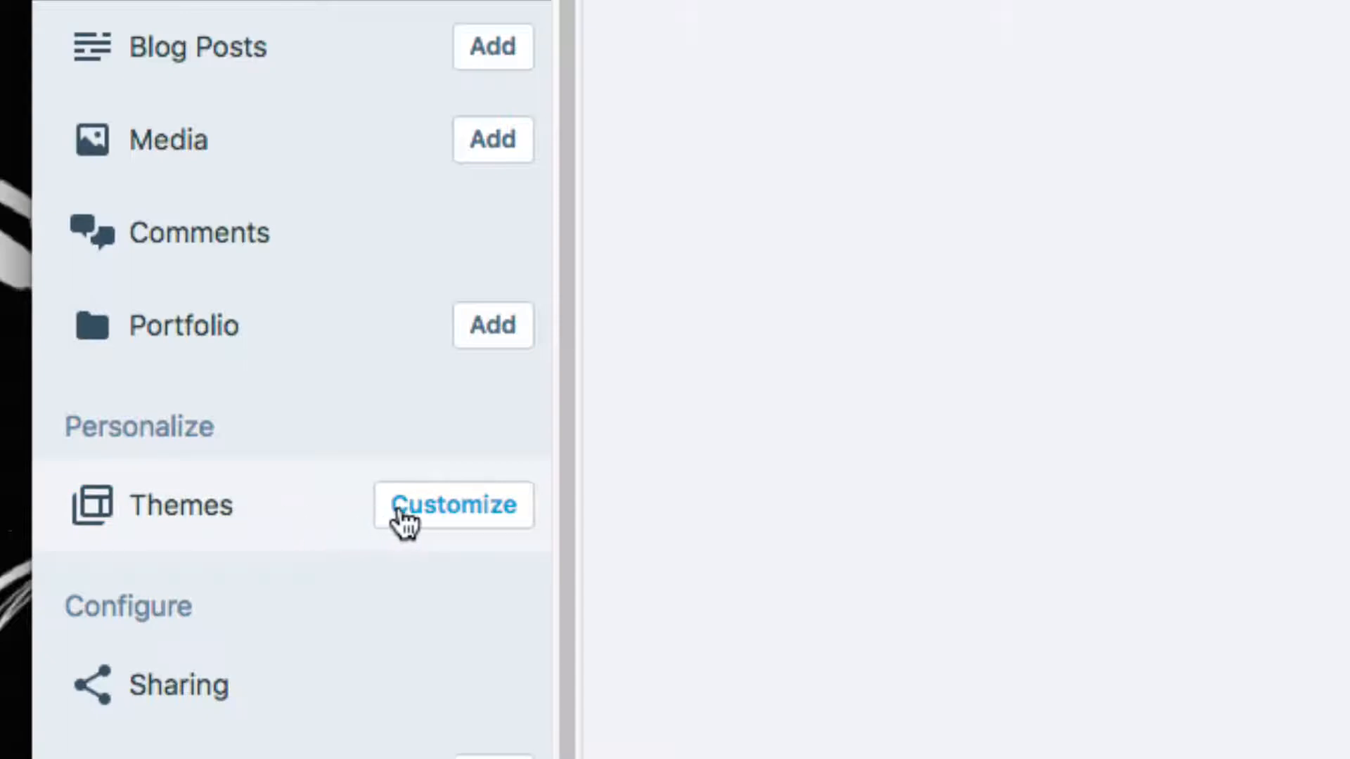
pyautogui.click(466, 501)
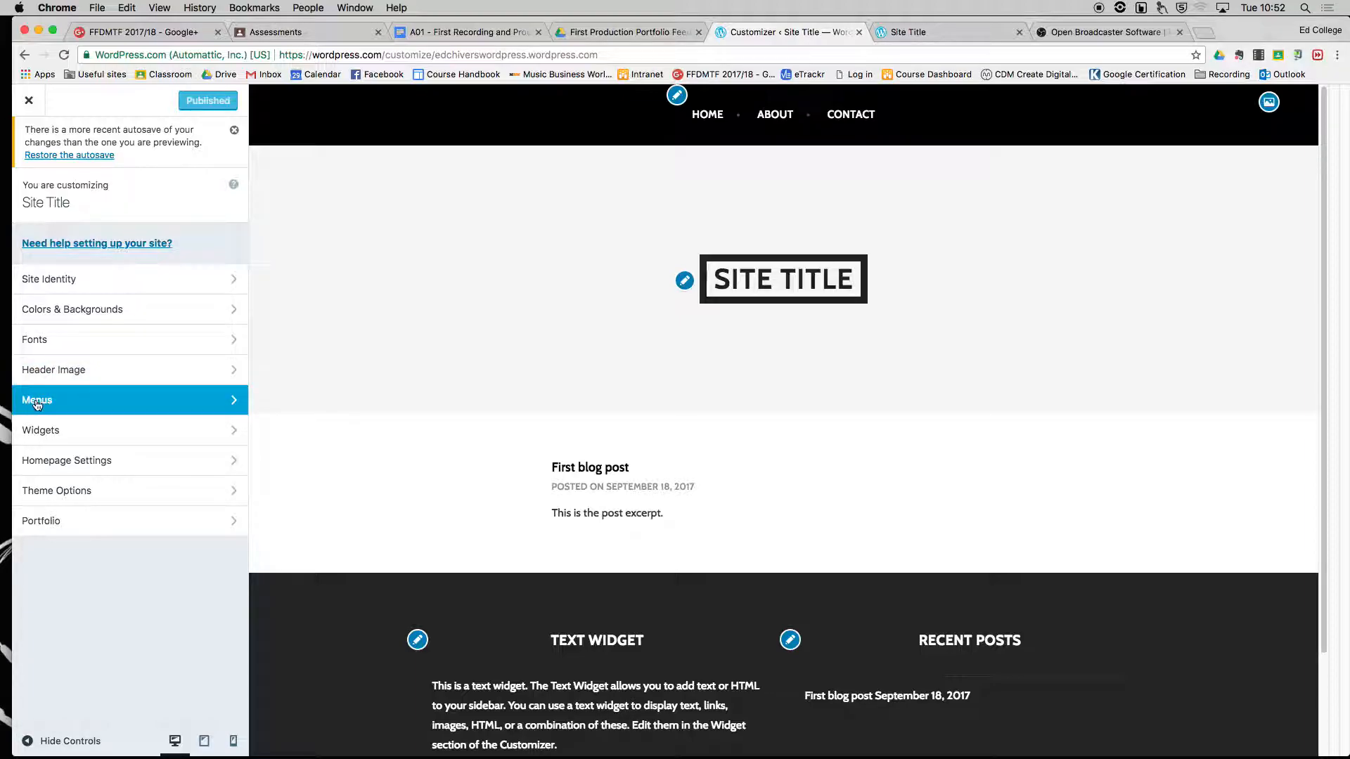
pyautogui.click(235, 402)
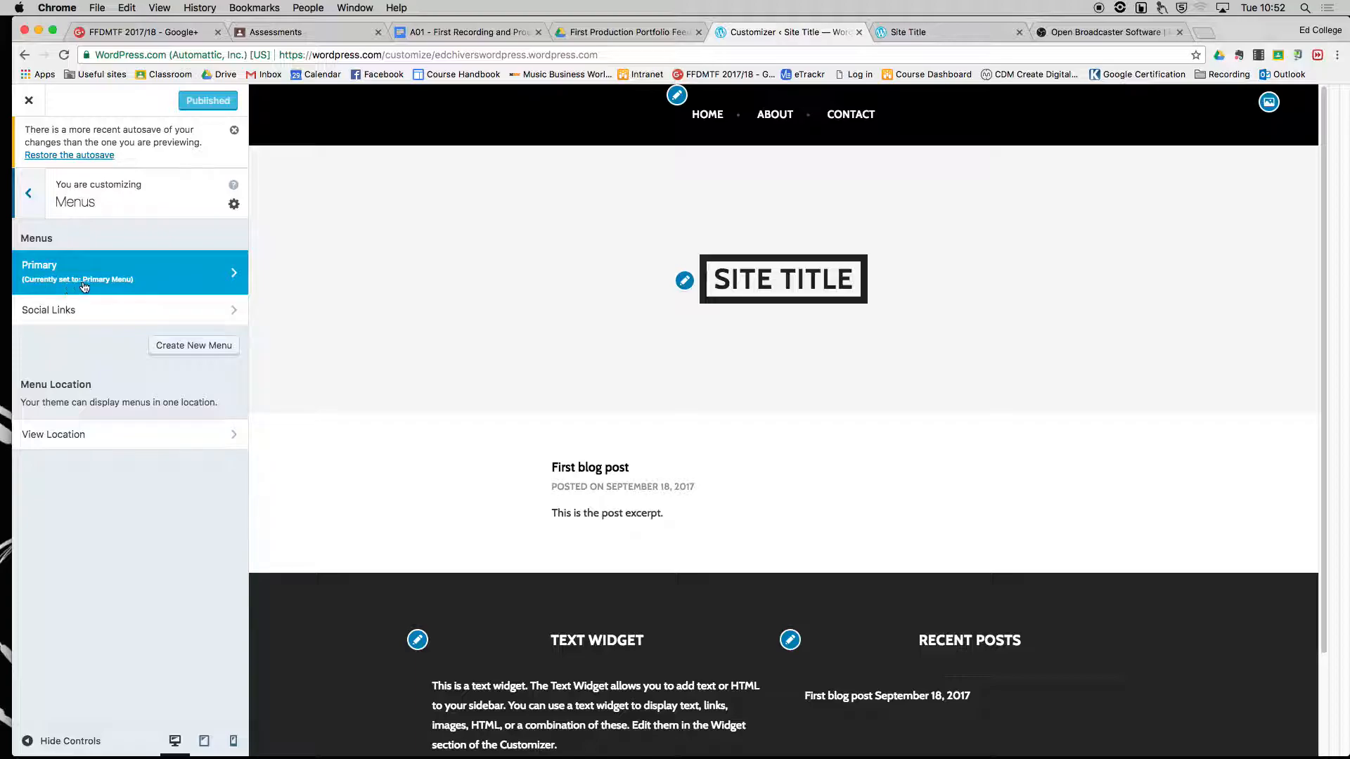
pyautogui.click(211, 278)
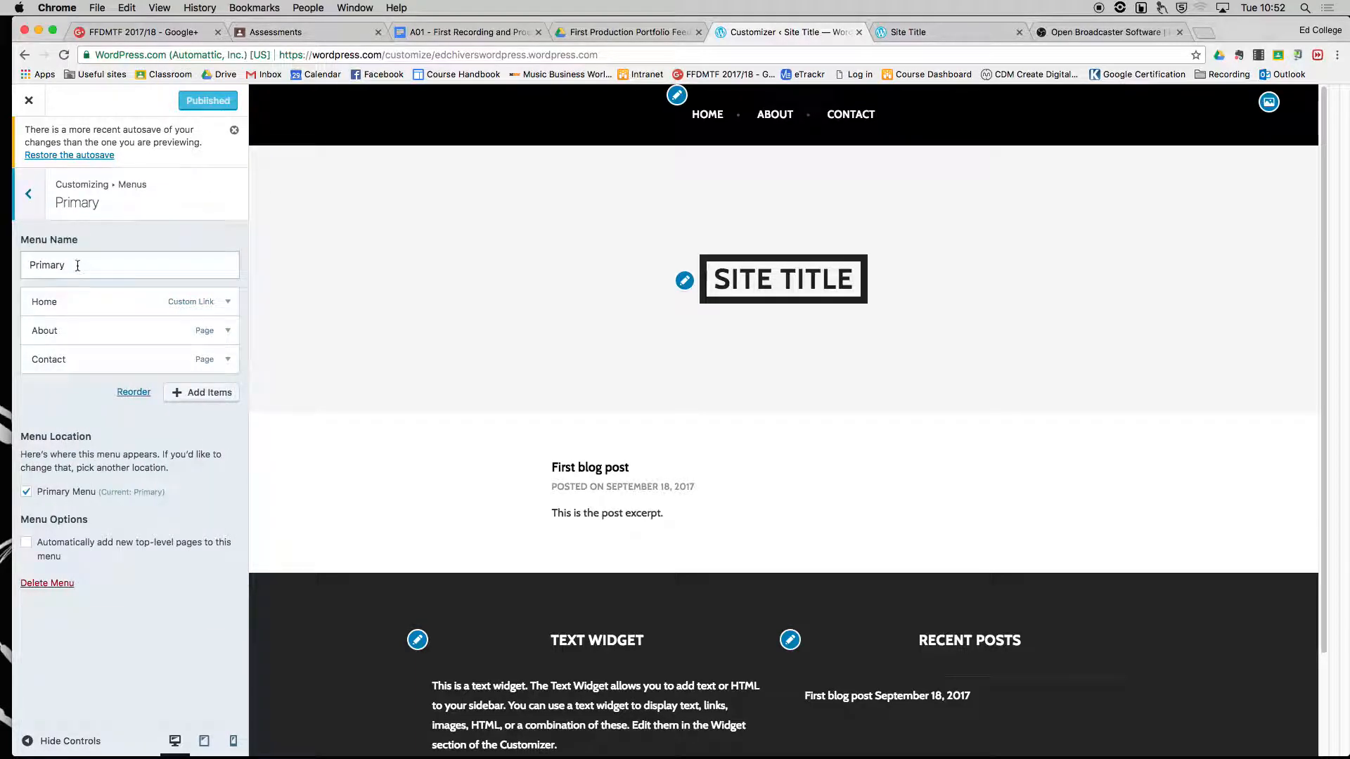
pyautogui.click(64, 301)
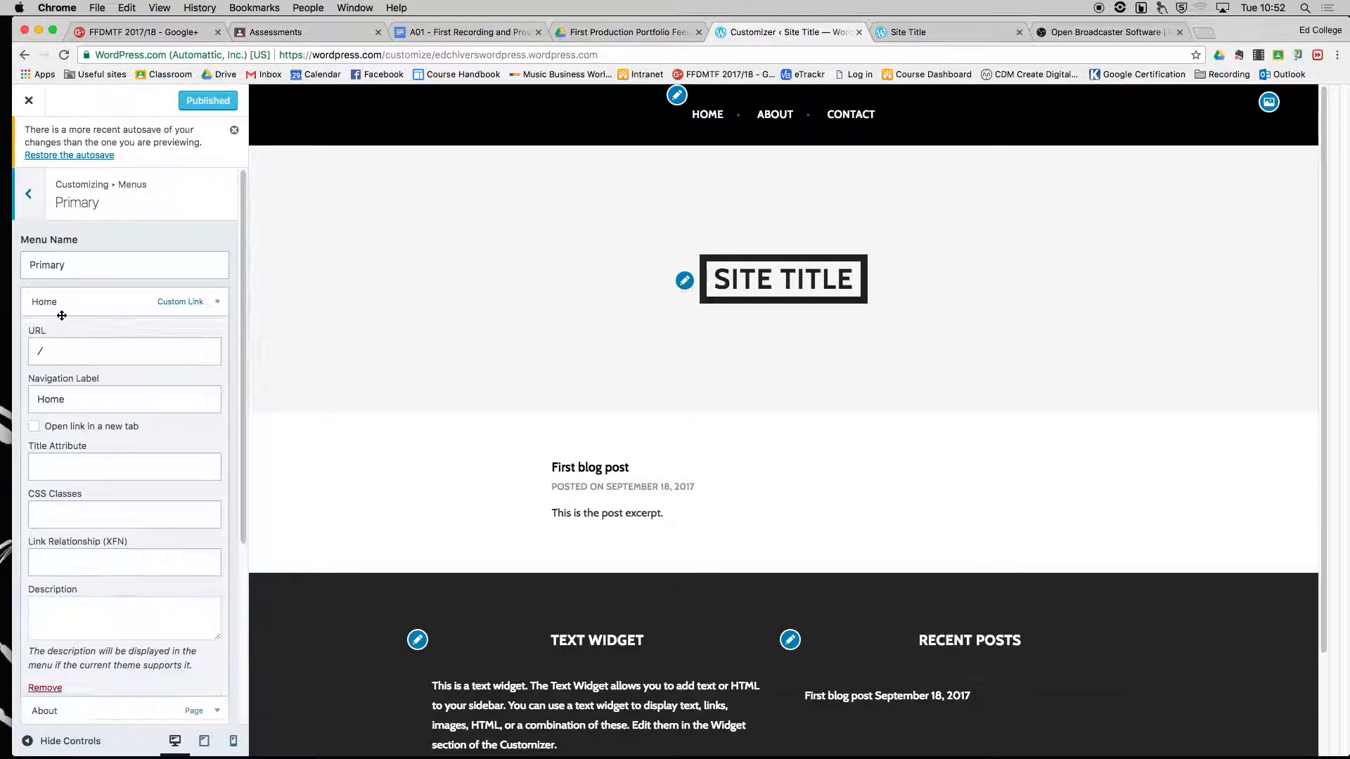
pyautogui.click(61, 303)
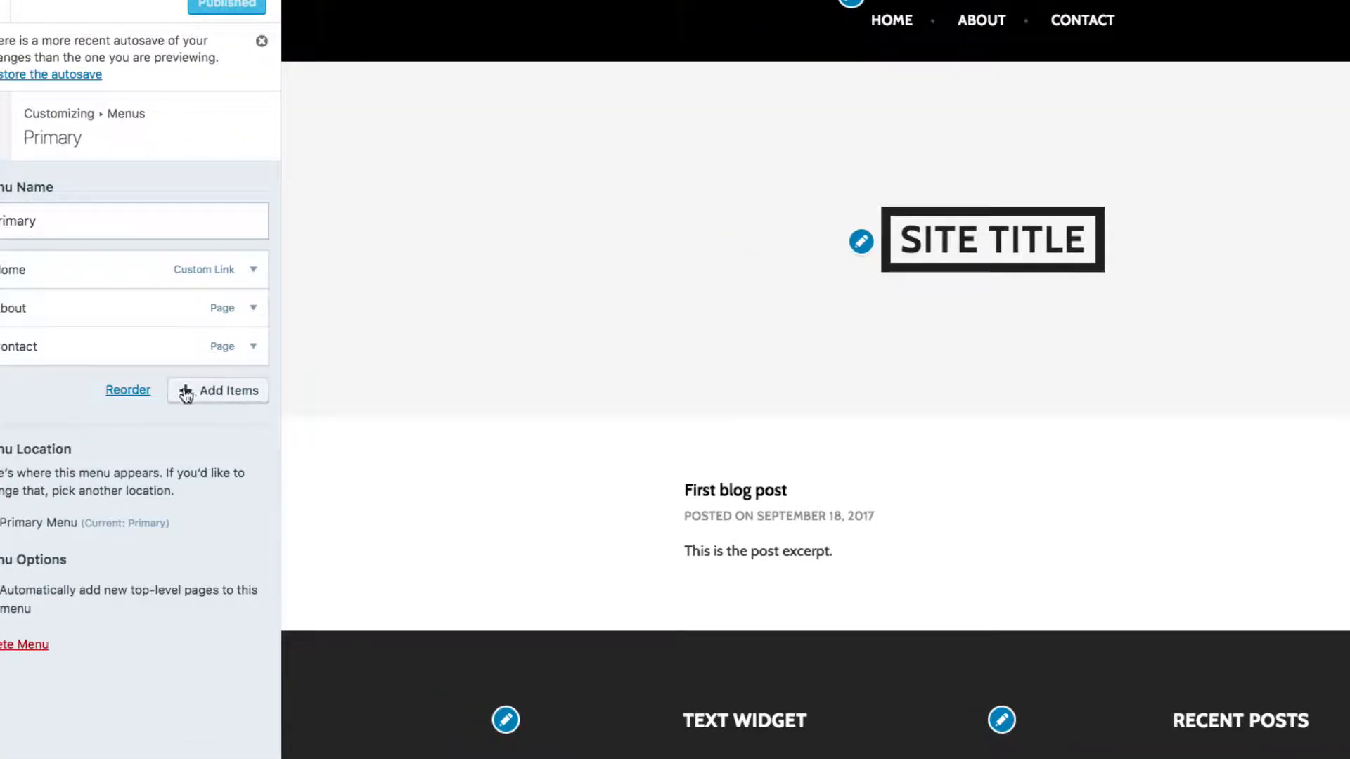
# Create a new page named First Production Project and add it to the Primary menu
pyautogui.click(198, 395)
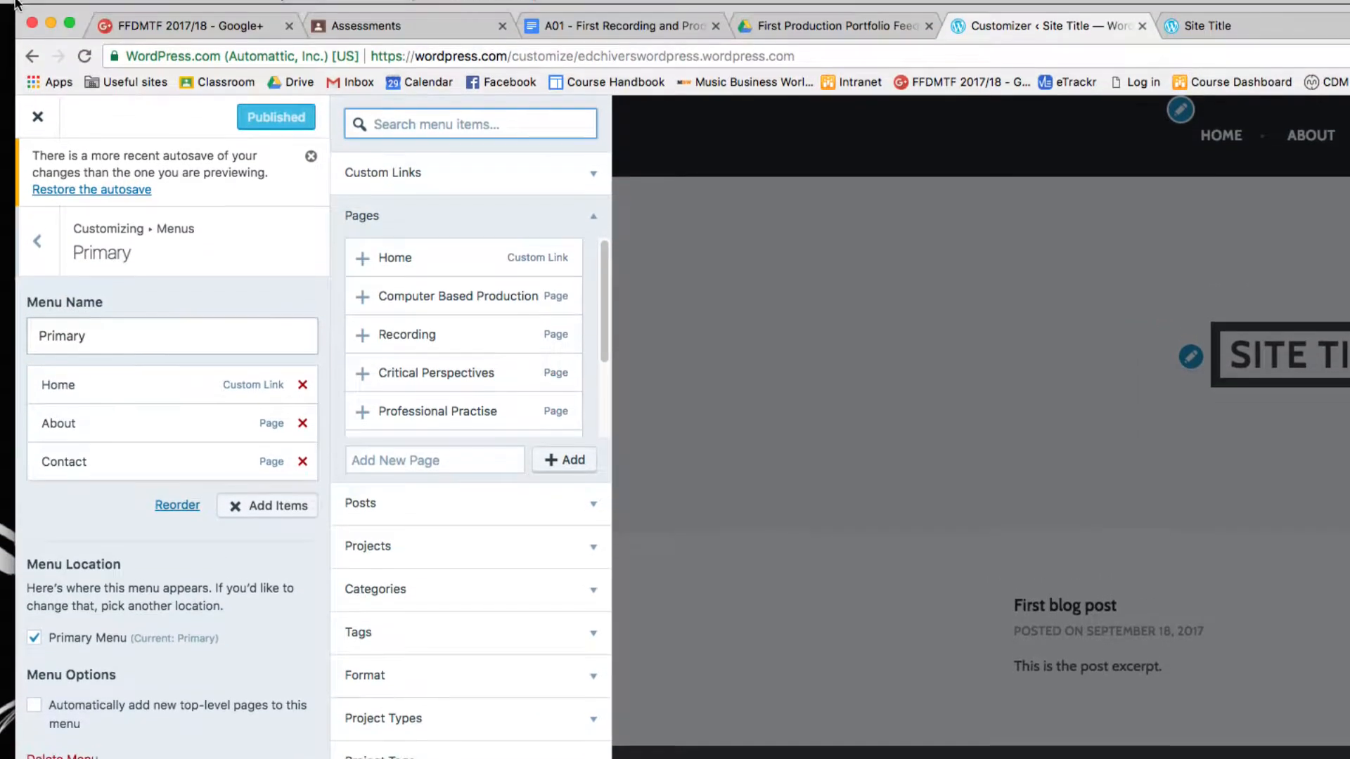
pyautogui.moveTo(602, 284)
pyautogui.mouseDown()
pyautogui.moveTo(593, 361)
pyautogui.moveTo(601, 265)
pyautogui.mouseUp()
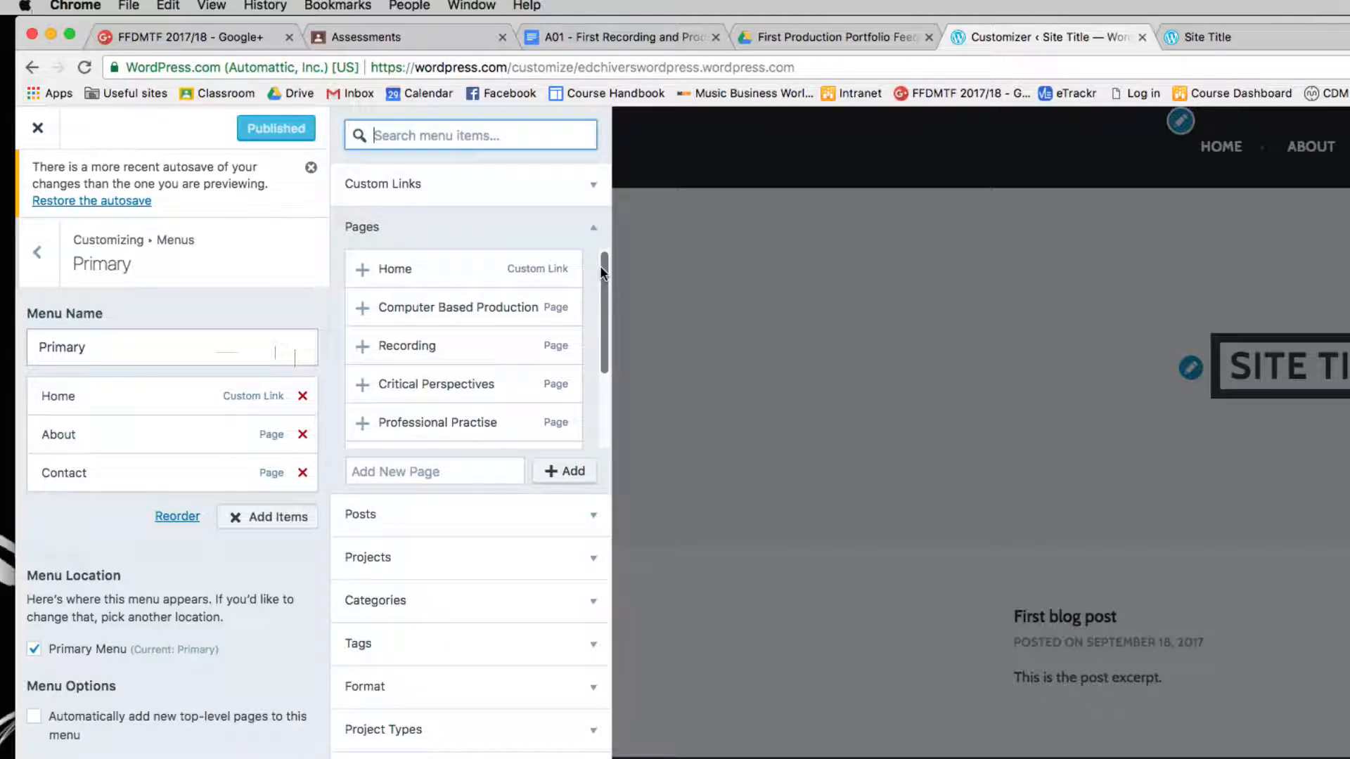
pyautogui.click(436, 475)
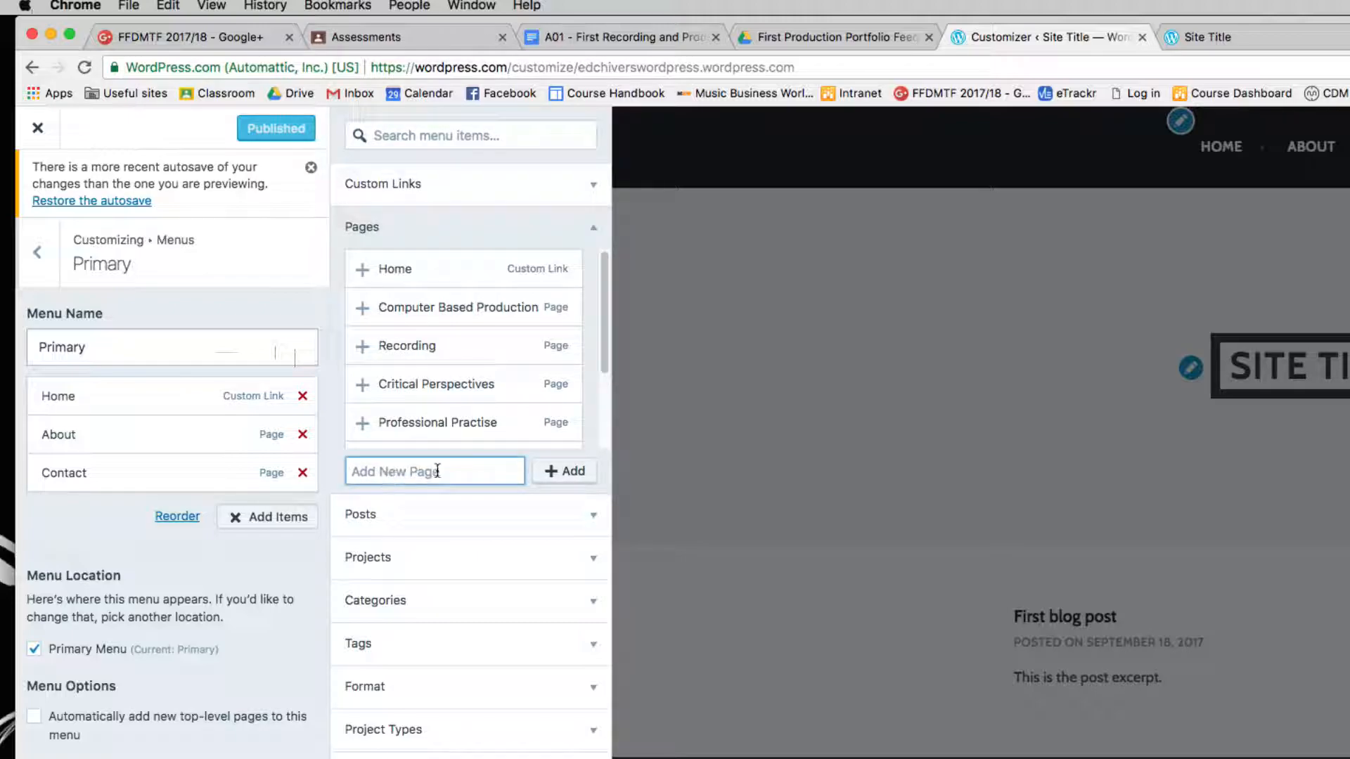
pyautogui.write('First Production Project')
pyautogui.click(564, 475)
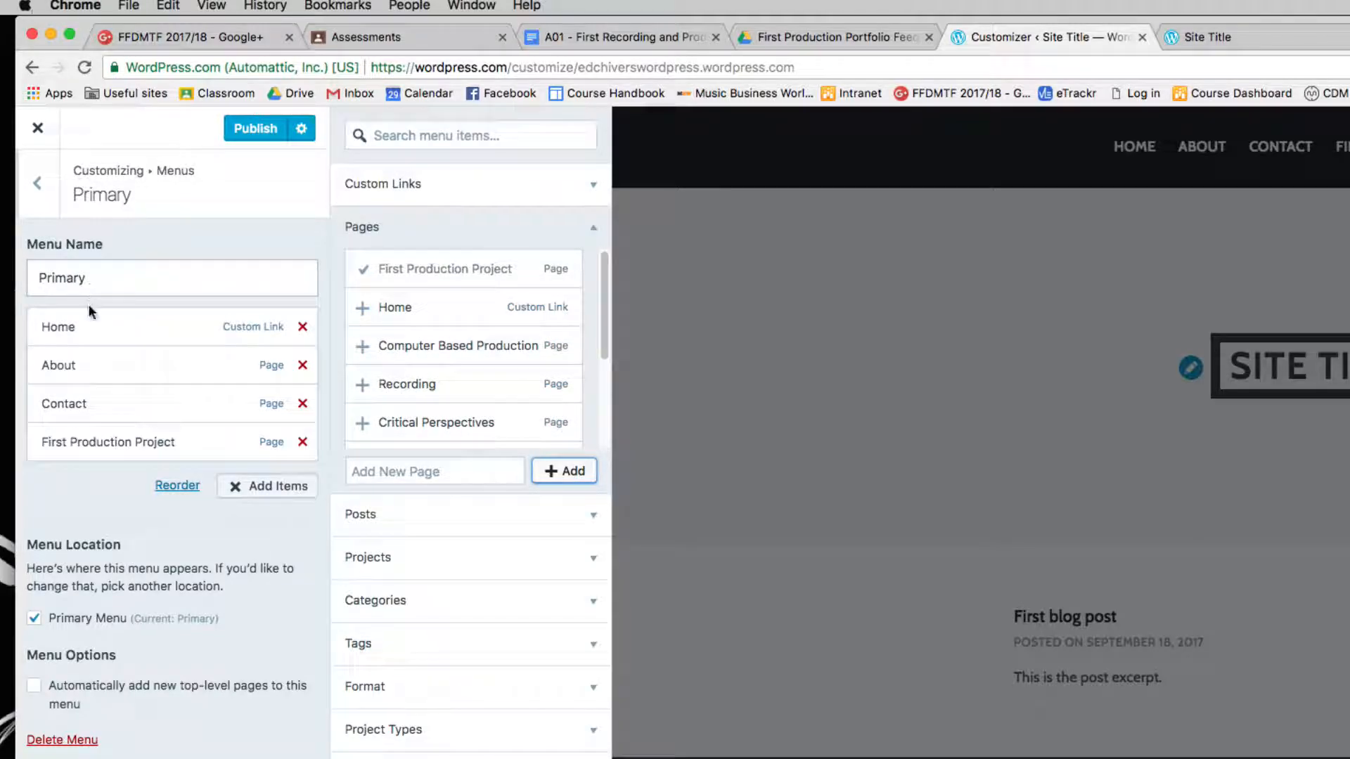
# Add Home, Computer Based Production, Recording, Critical Perspectives, Professional Practise and Critical Awareness to the Primary menu, and finish adding items
pyautogui.click(365, 309)
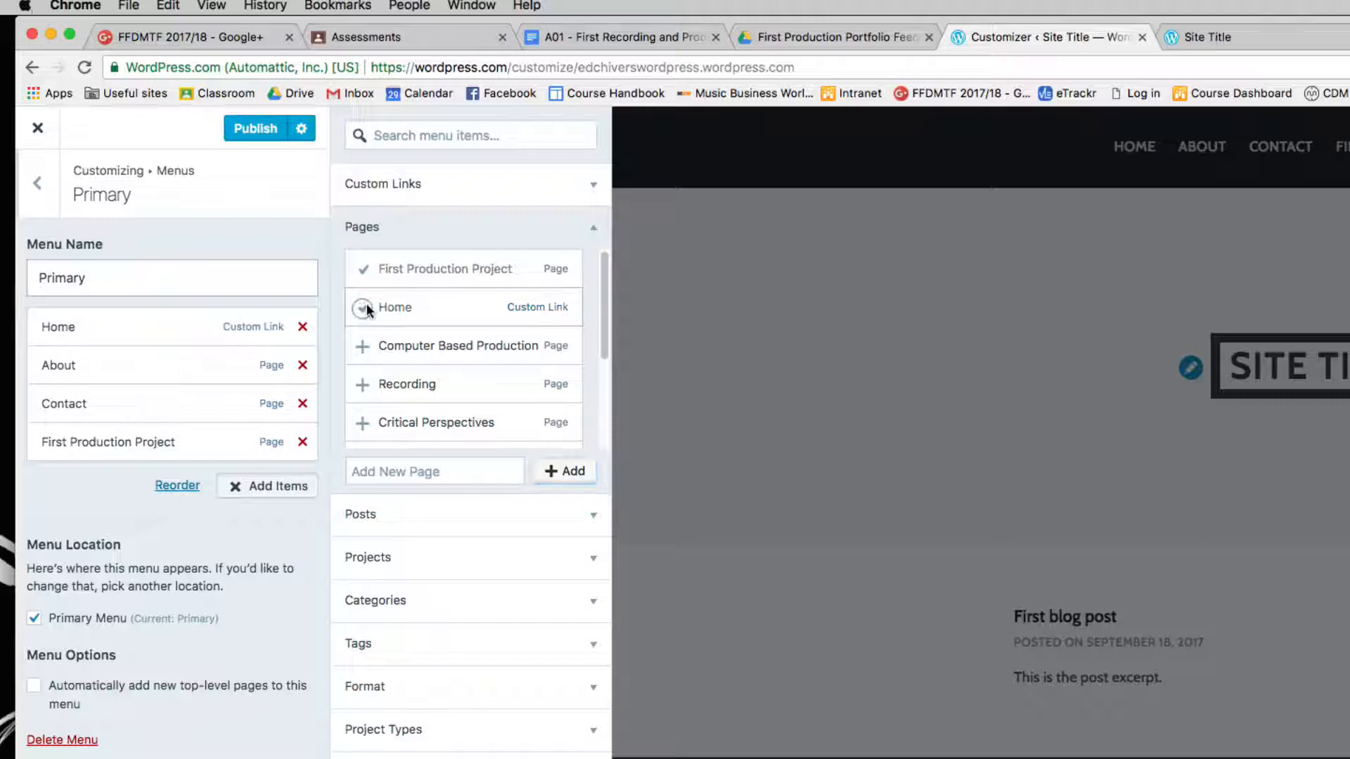
pyautogui.click(371, 348)
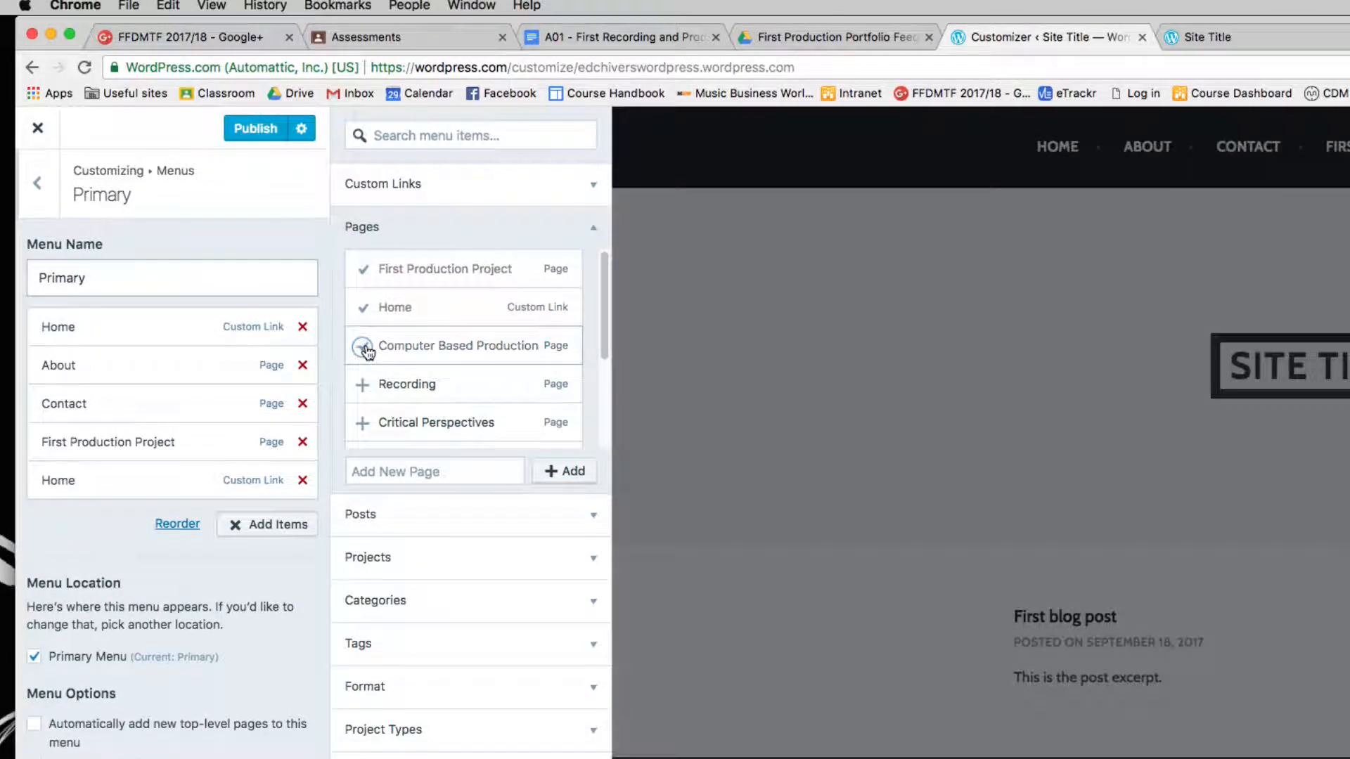
pyautogui.click(363, 385)
pyautogui.click(365, 424)
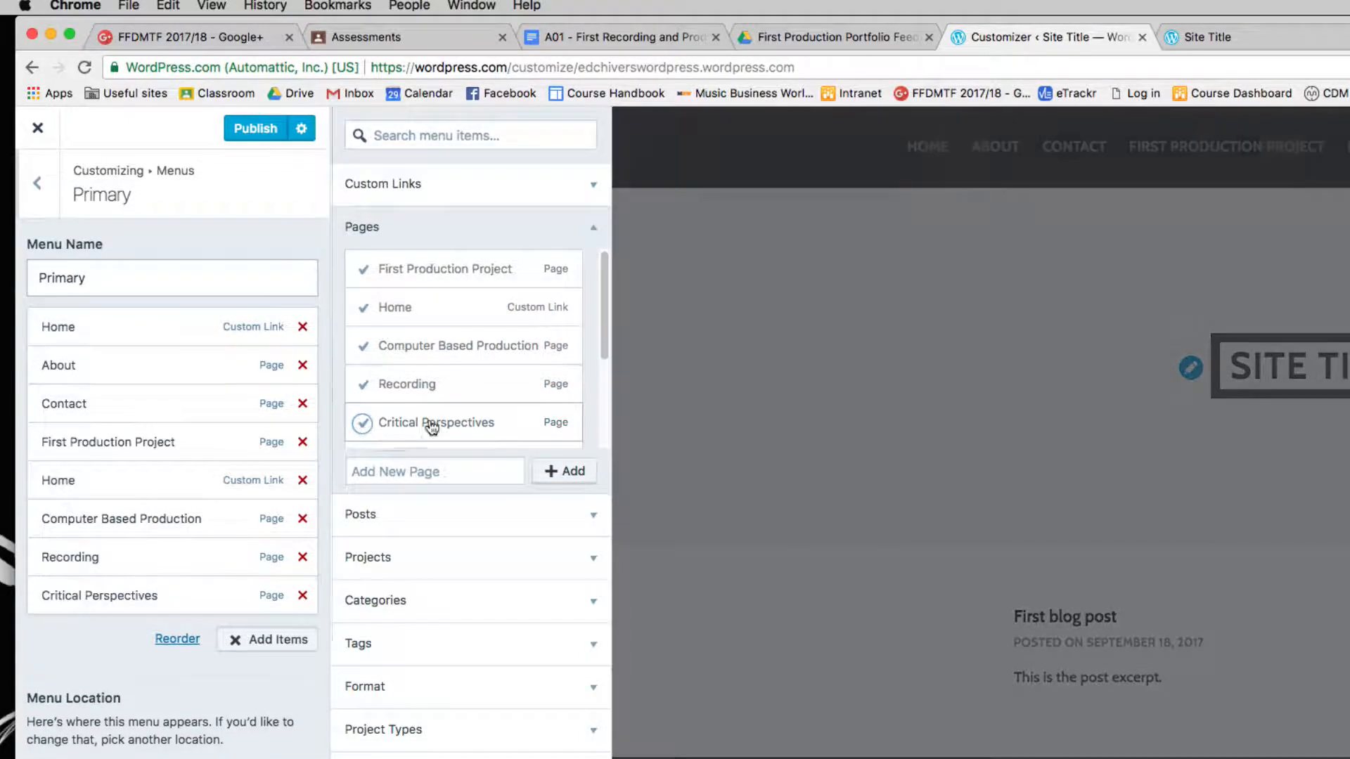
pyautogui.moveTo(599, 345); pyautogui.dragTo(583, 431)
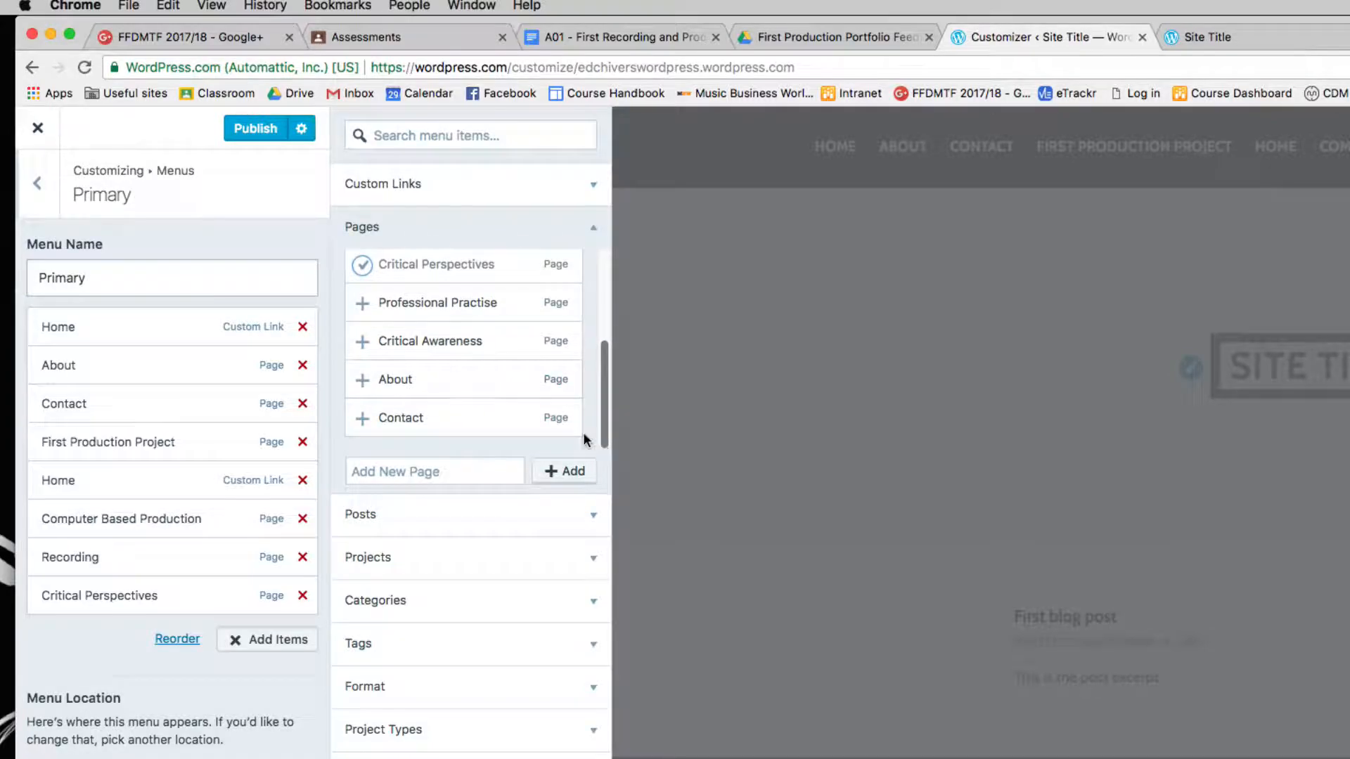
pyautogui.click(362, 303)
pyautogui.click(362, 342)
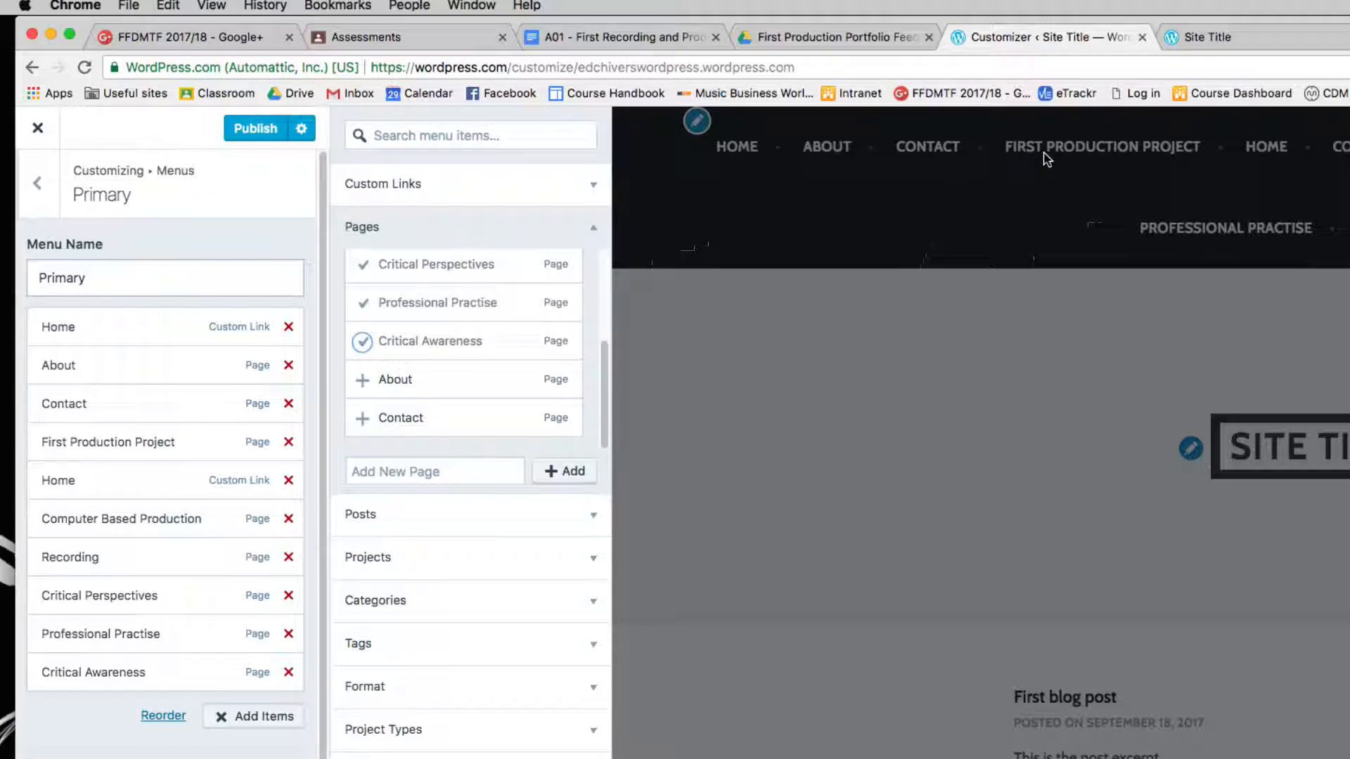
pyautogui.click(65, 449)
pyautogui.click(95, 447)
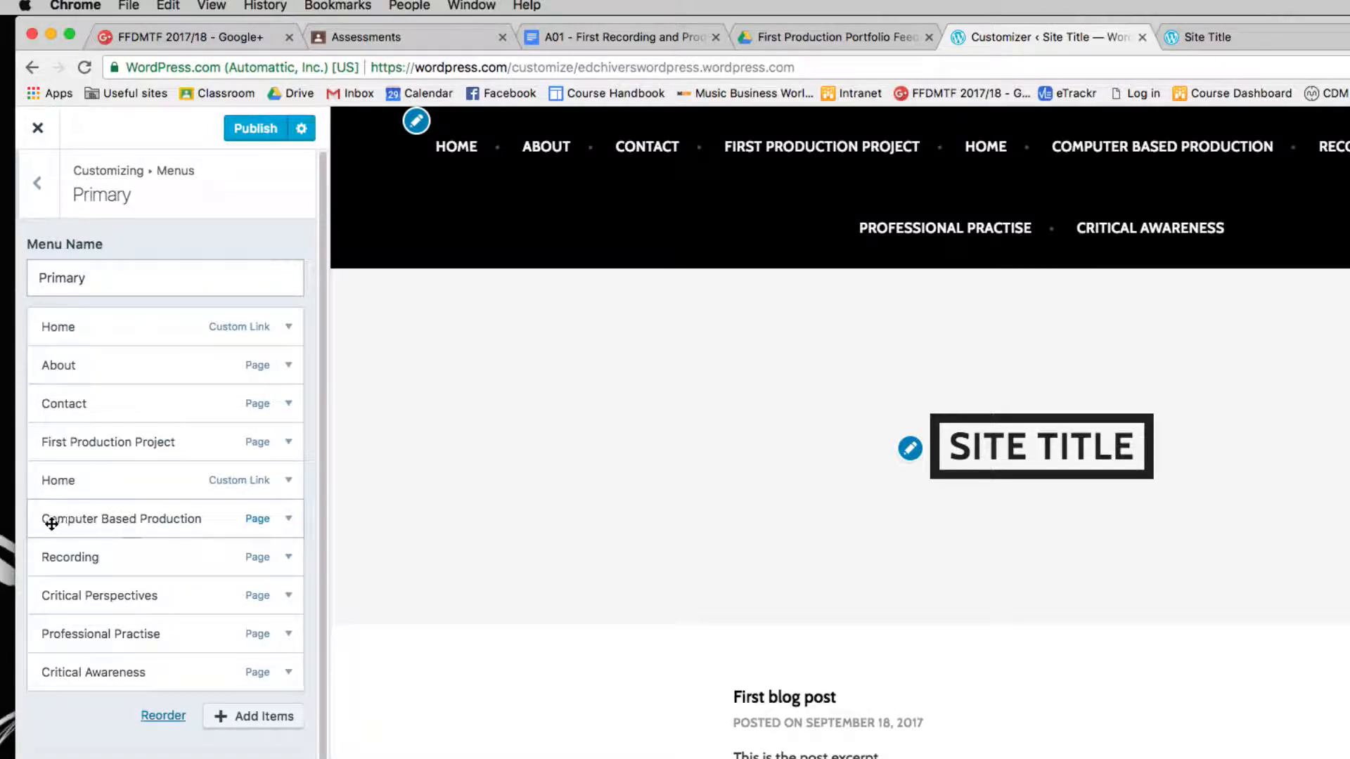
# Move Computer Based Production directly below First Production Project and indent it as a sub-item
pyautogui.moveTo(125, 520); pyautogui.dragTo(84, 486)
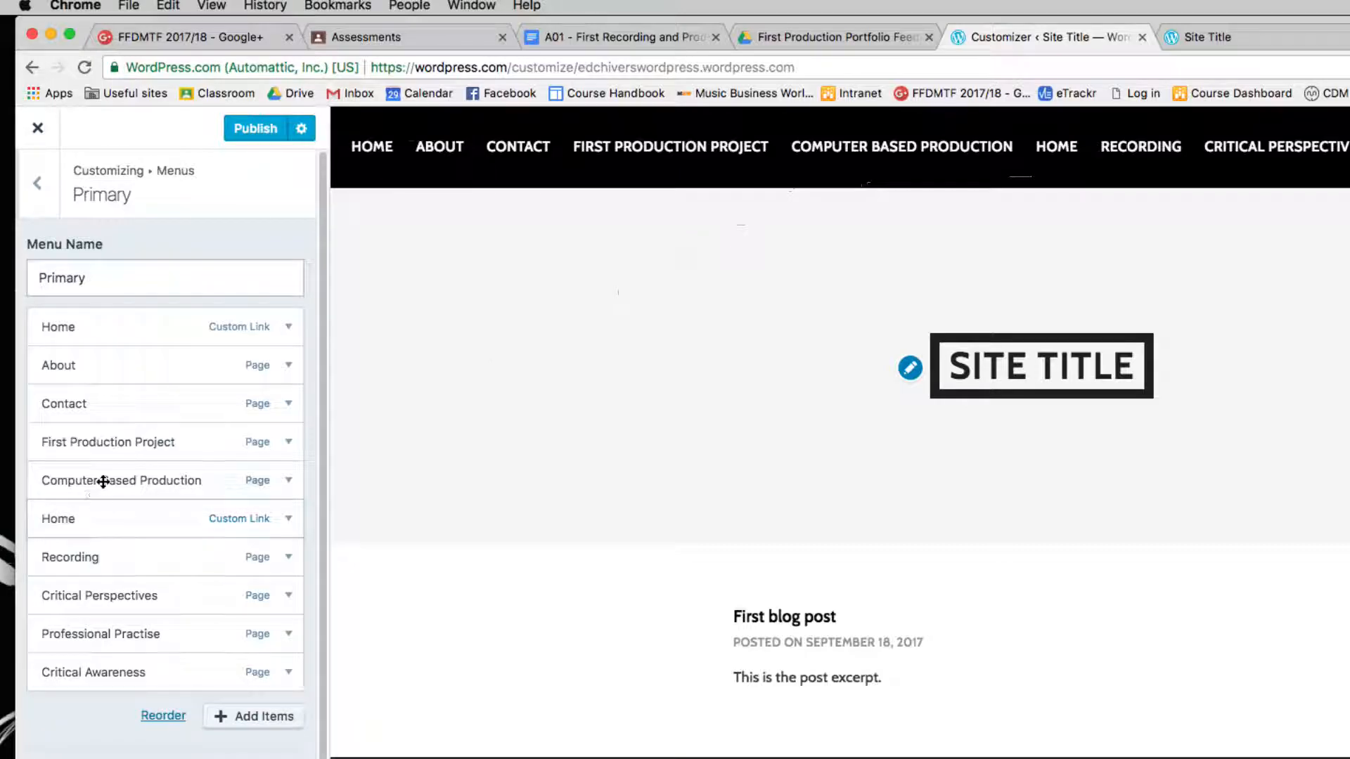
pyautogui.moveTo(85, 482)
pyautogui.mouseDown()
pyautogui.moveTo(108, 486)
pyautogui.moveTo(106, 475)
pyautogui.mouseUp()
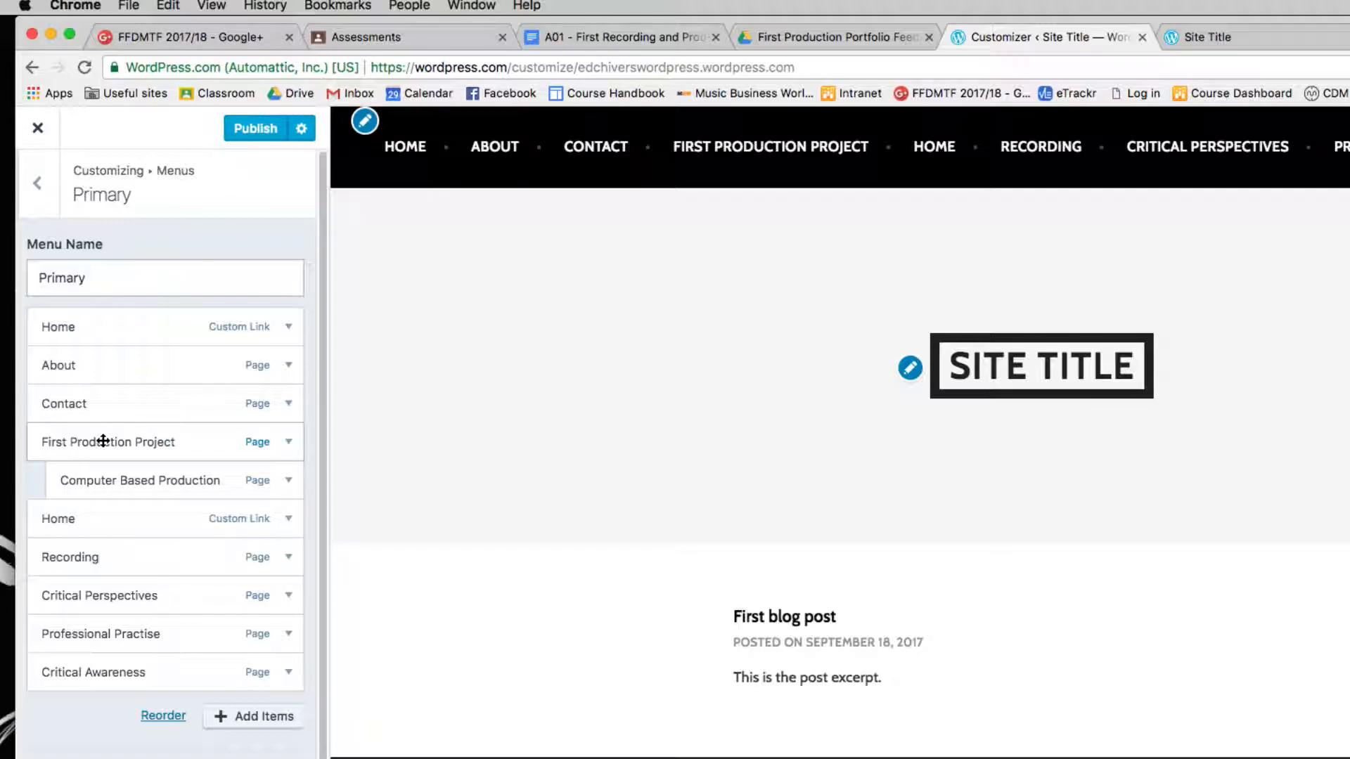
pyautogui.moveTo(720, 161)
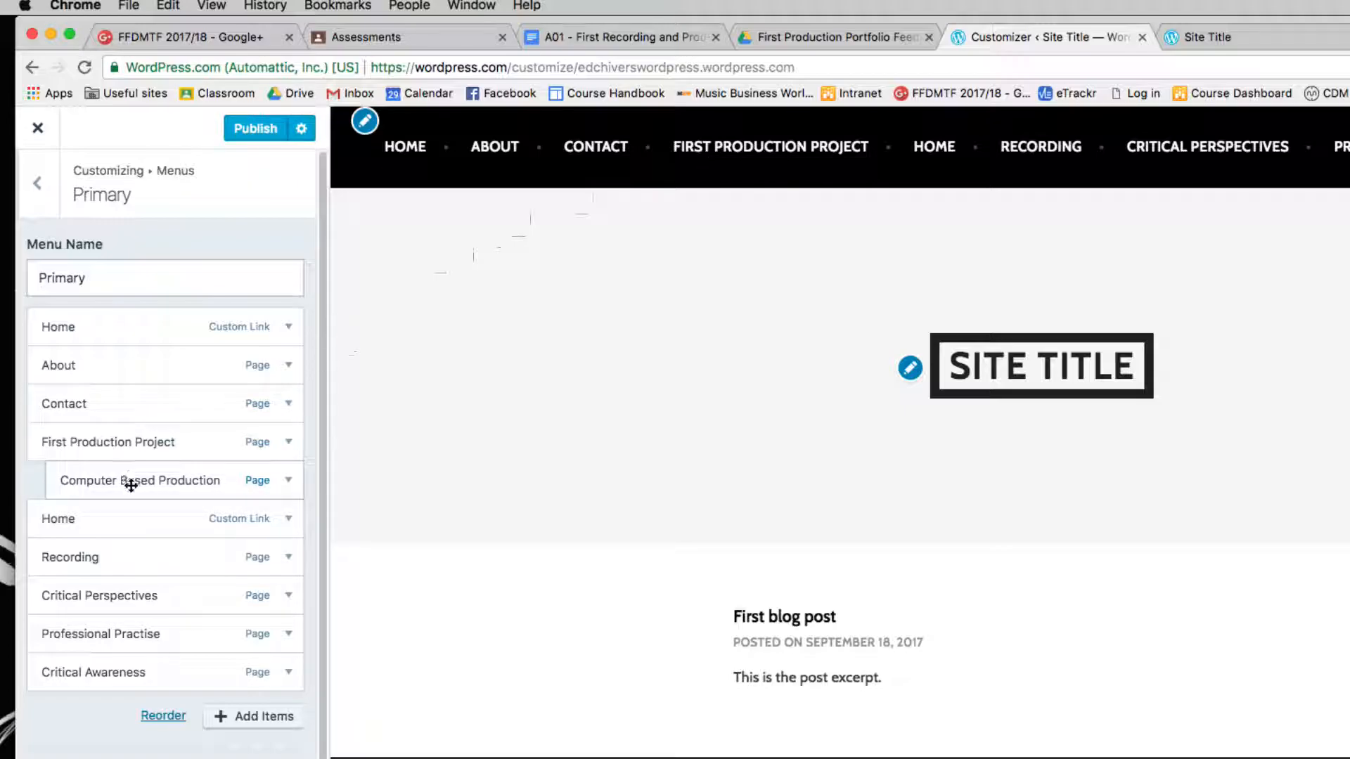
pyautogui.moveTo(124, 484)
pyautogui.mouseDown()
pyautogui.moveTo(133, 549)
pyautogui.moveTo(127, 449)
pyautogui.moveTo(137, 482)
pyautogui.mouseUp()
# Nest Recording, Critical Perspectives, Professional Practise and Critical Awareness as sub-items under First Production Project
pyautogui.moveTo(86, 558); pyautogui.dragTo(92, 517)
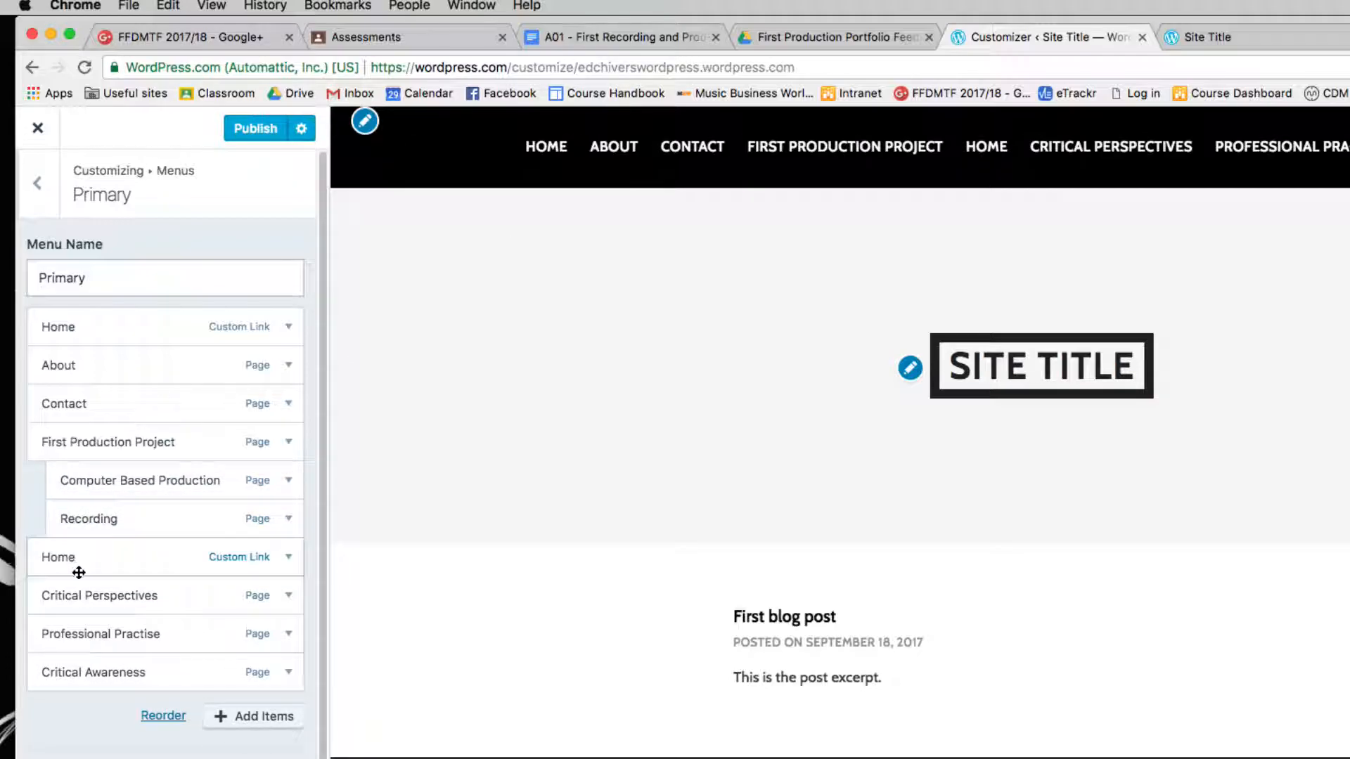
pyautogui.moveTo(71, 602); pyautogui.dragTo(73, 538)
pyautogui.moveTo(93, 633); pyautogui.dragTo(59, 522)
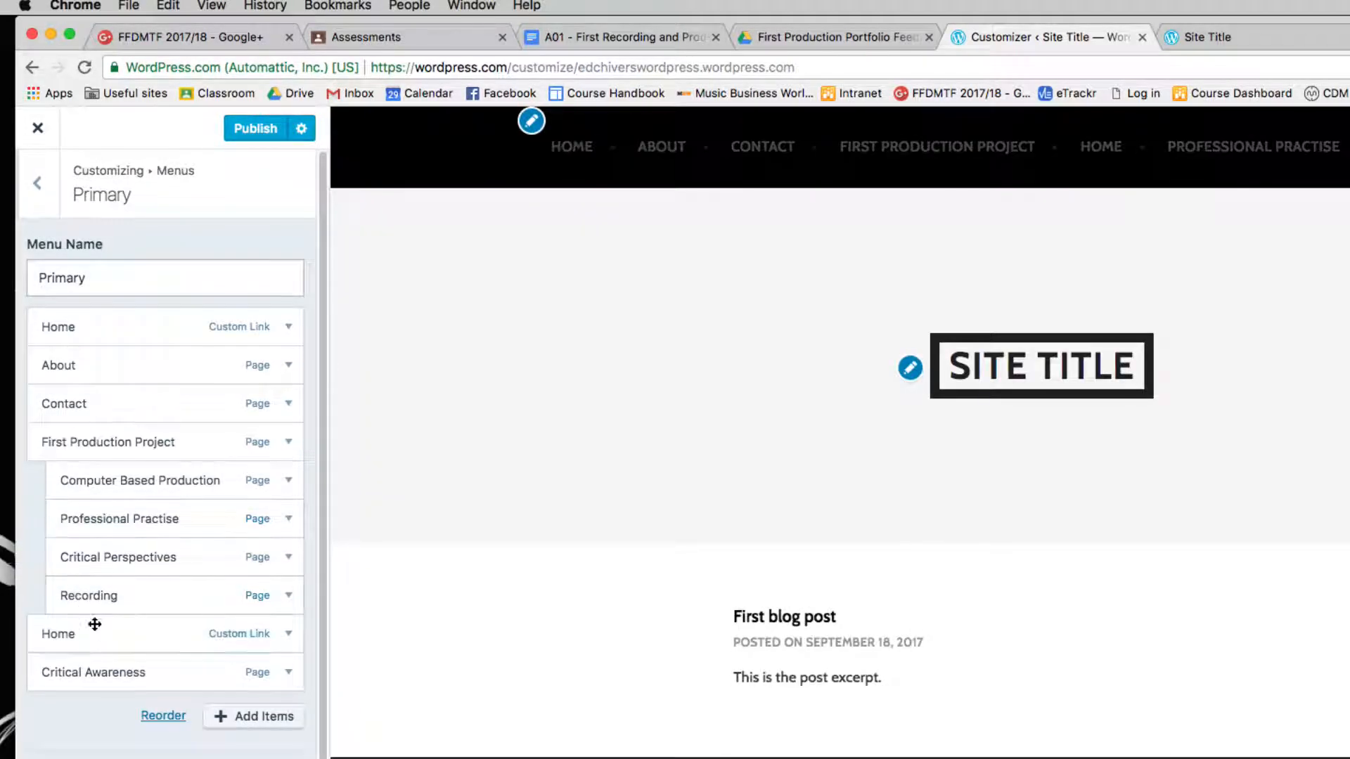
pyautogui.moveTo(99, 674); pyautogui.dragTo(67, 521)
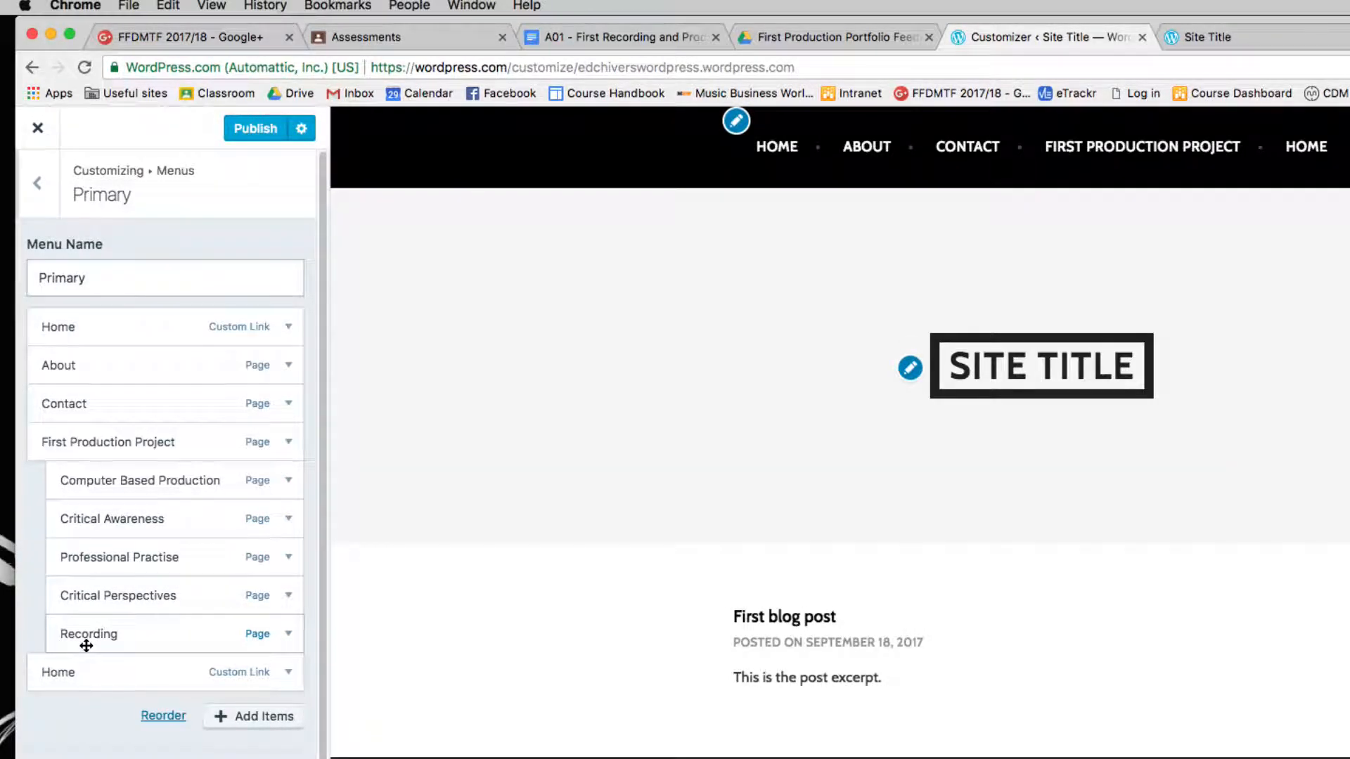
# Remove the duplicate Home item at the end of the Primary menu
pyautogui.click(54, 674)
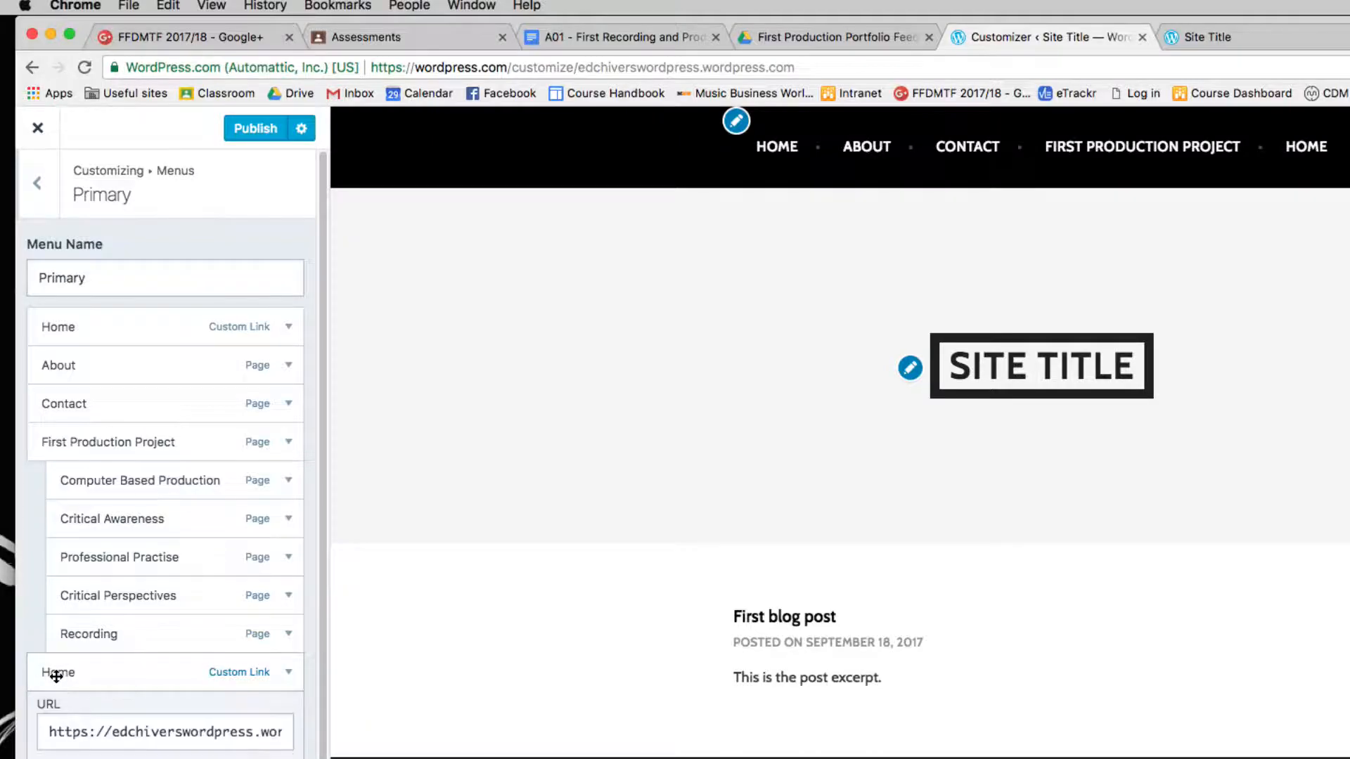
pyautogui.scroll(-8, 76, 669)
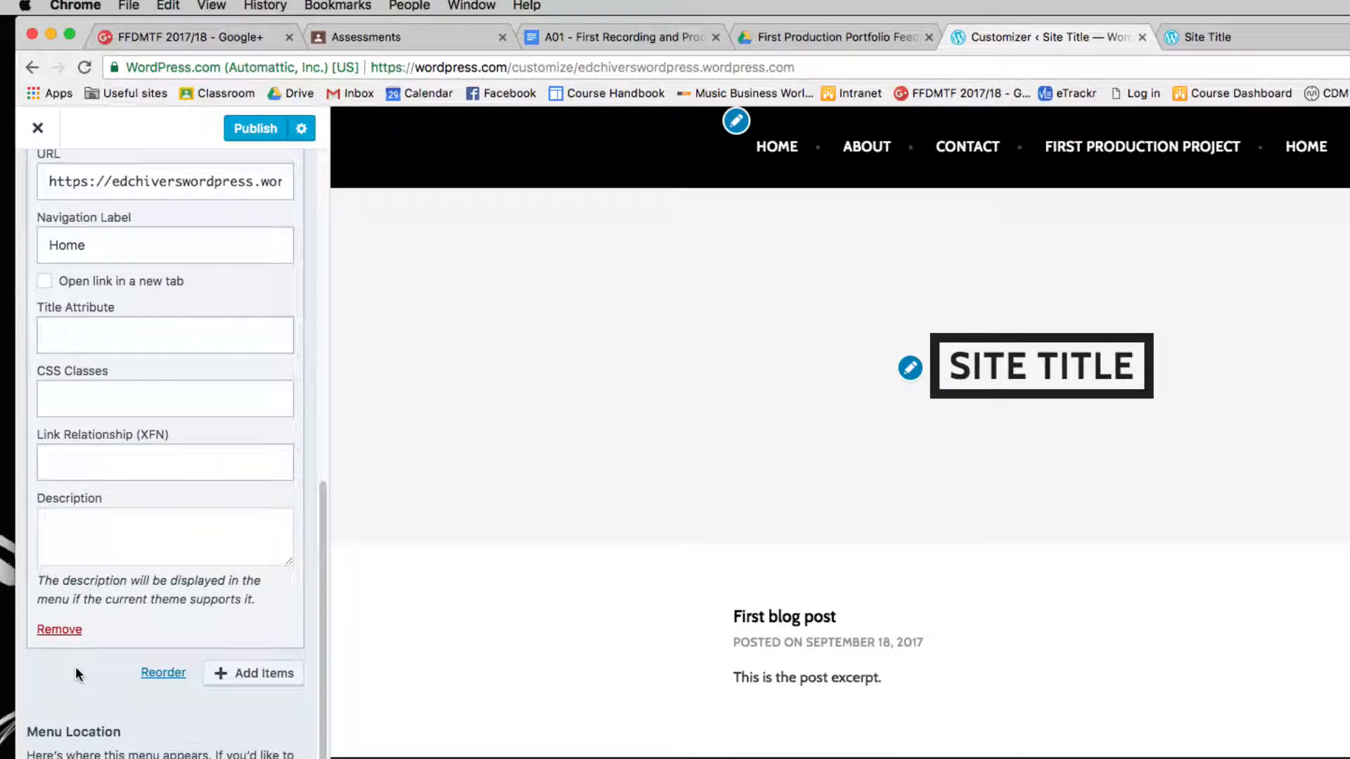
pyautogui.click(59, 630)
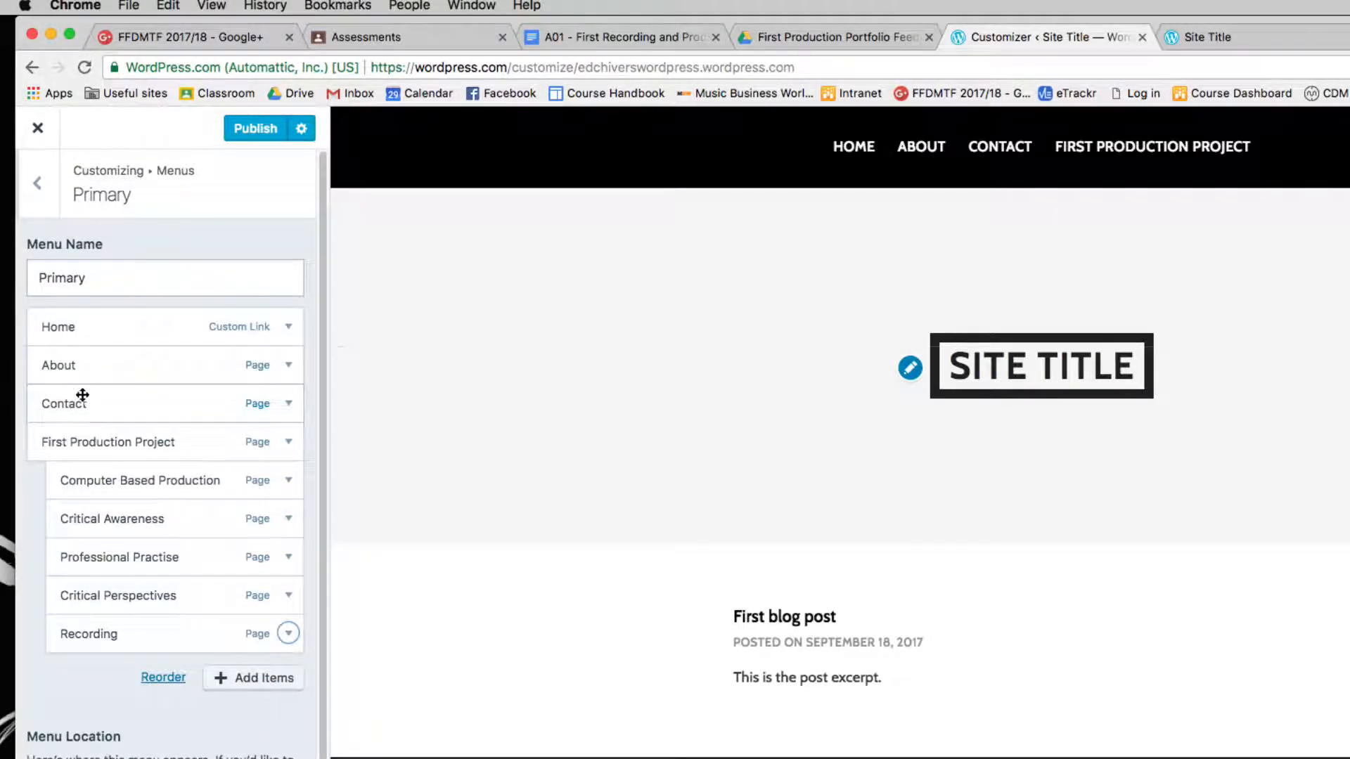
# Remove the Contact page from the Primary menu and publish the updated menu
pyautogui.click(64, 363)
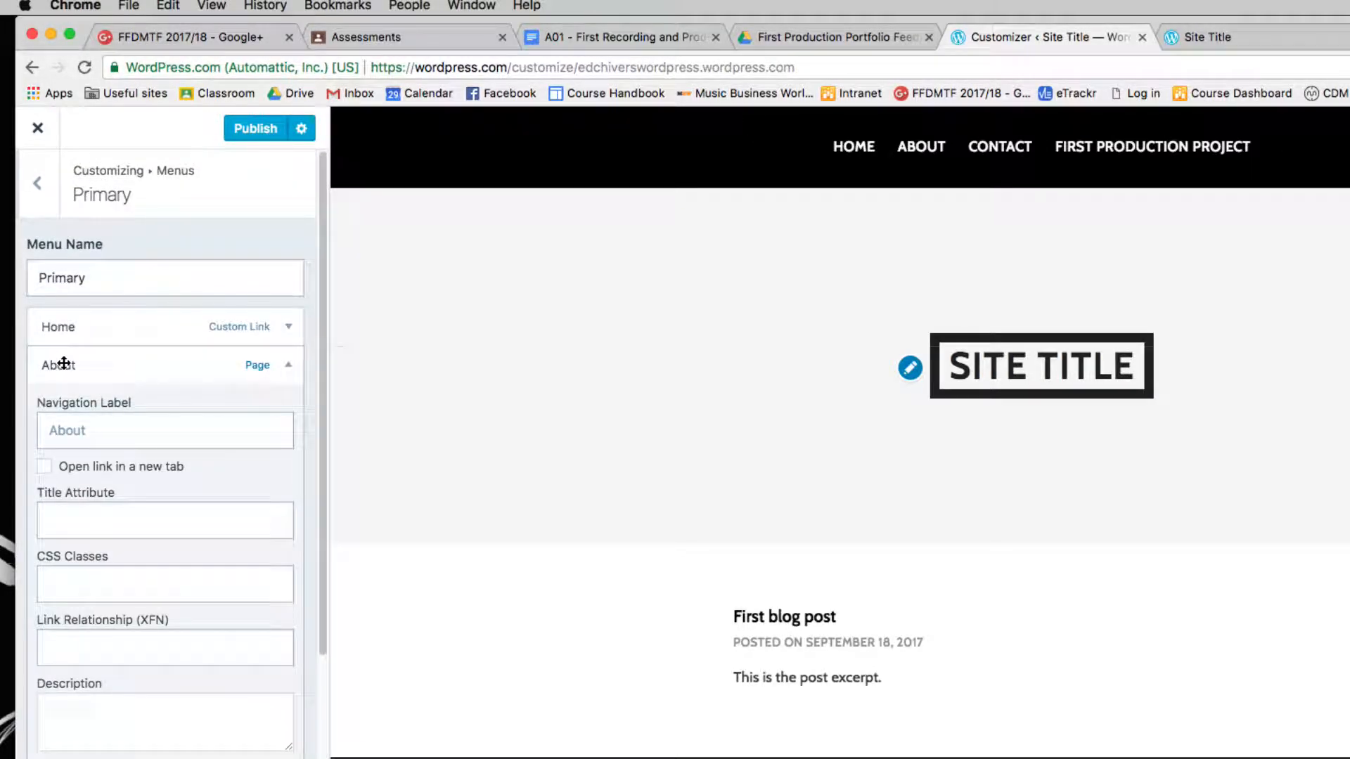
pyautogui.click(64, 363)
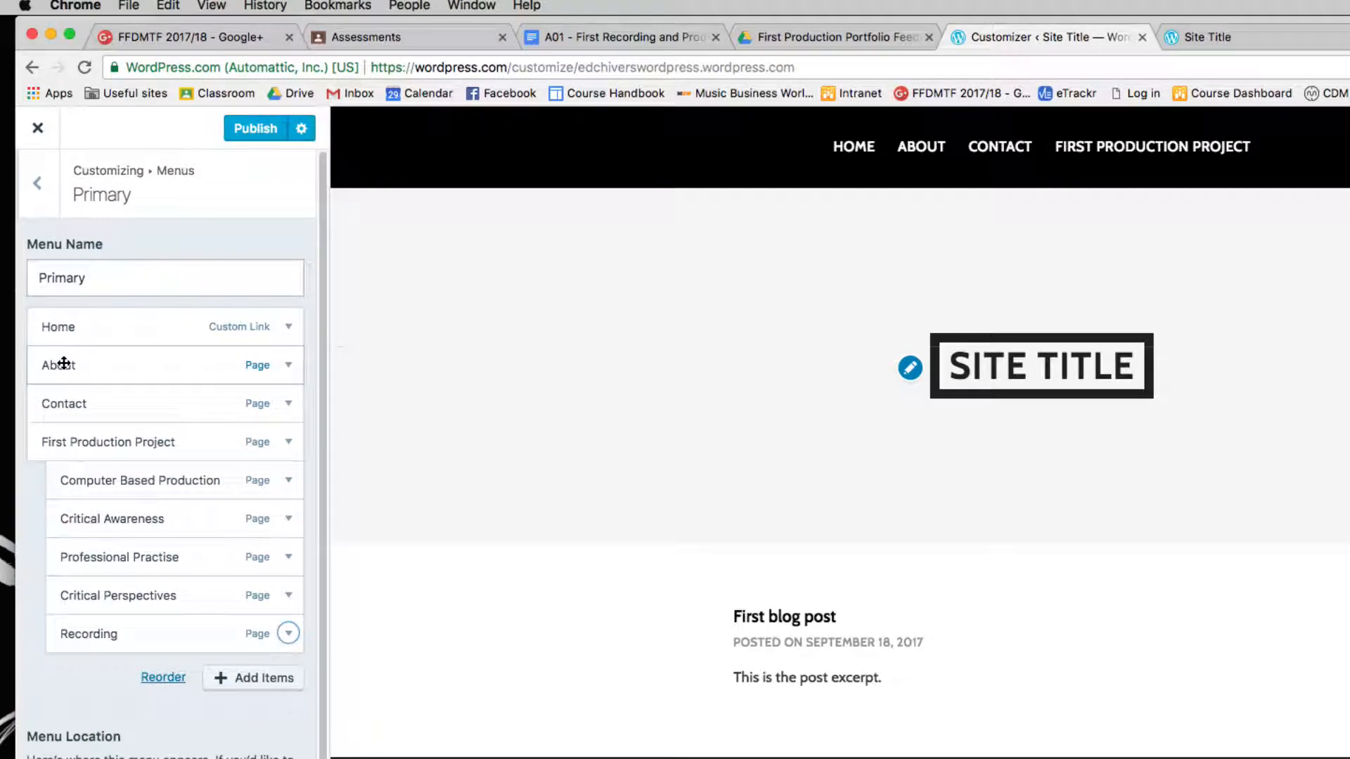
pyautogui.click(62, 405)
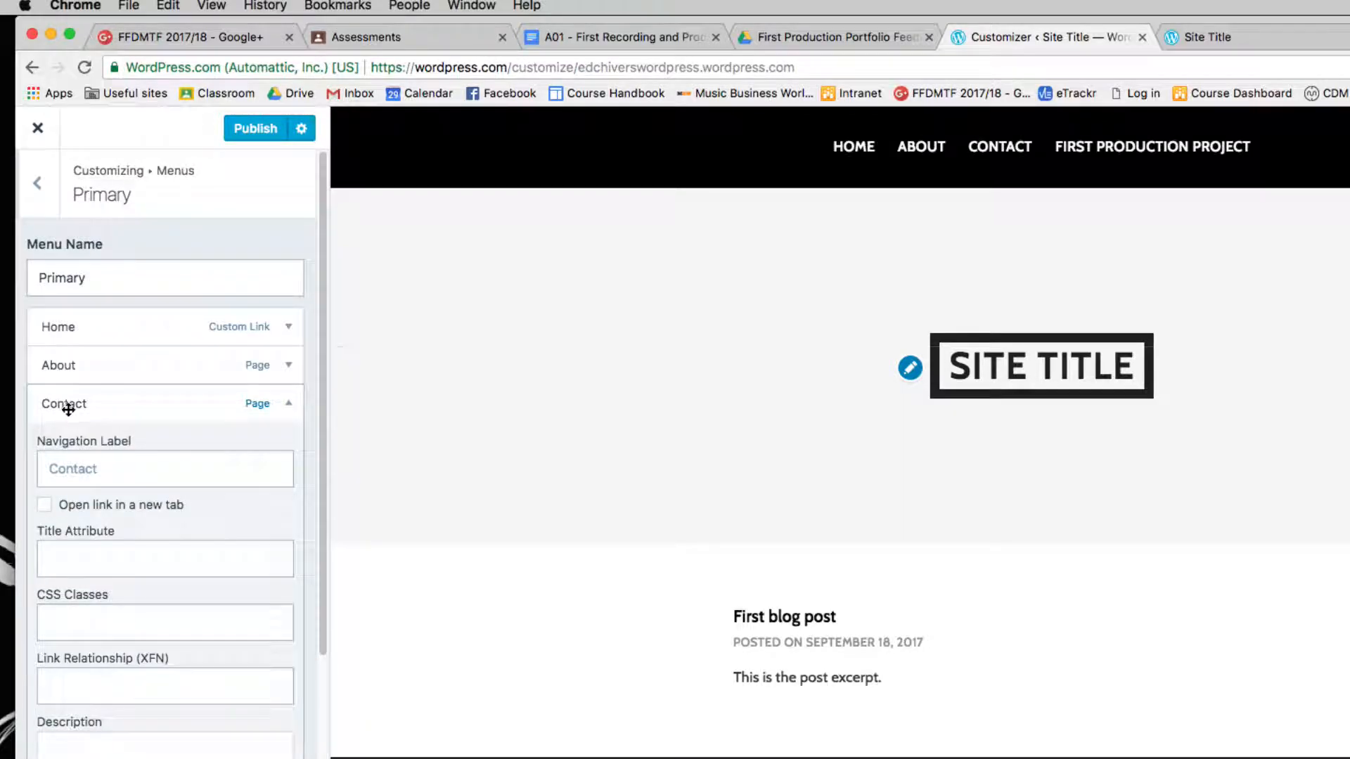
pyautogui.scroll(-7, 114, 475)
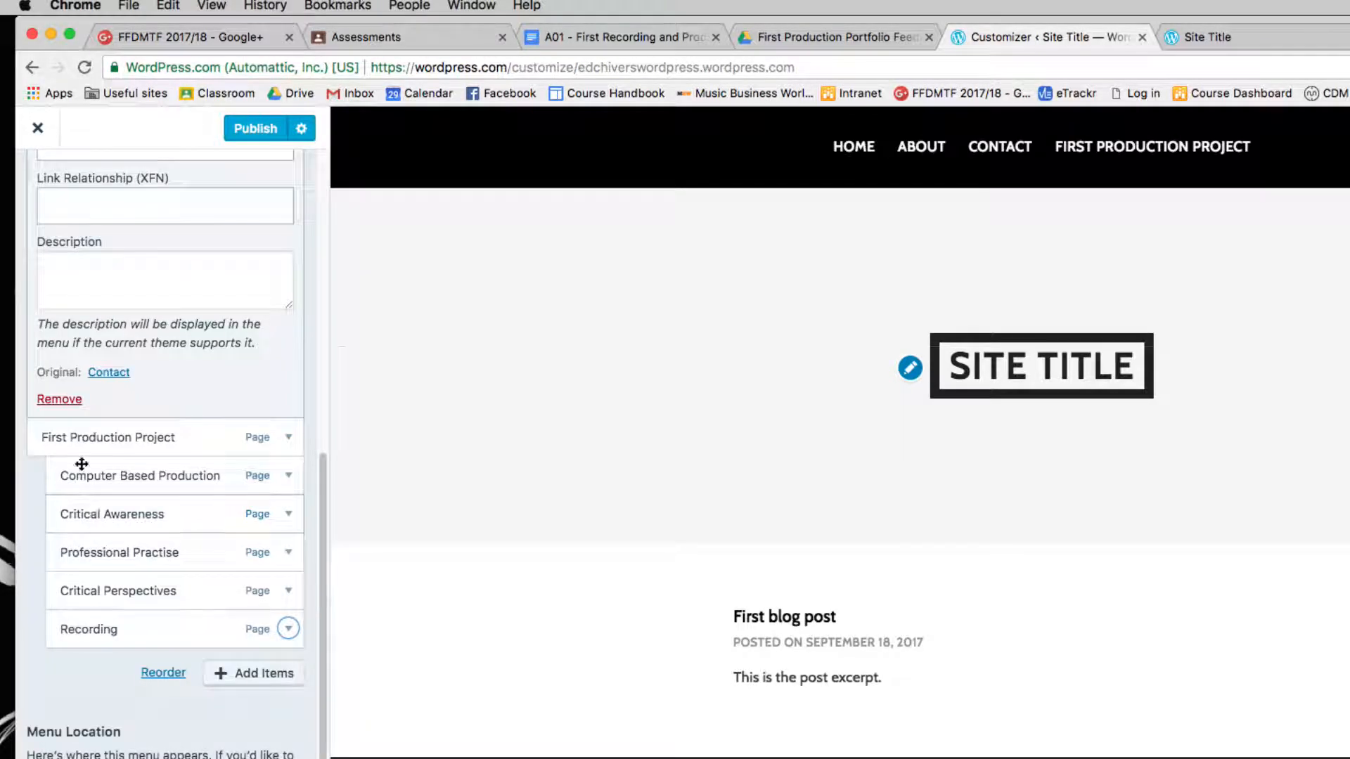
pyautogui.click(59, 399)
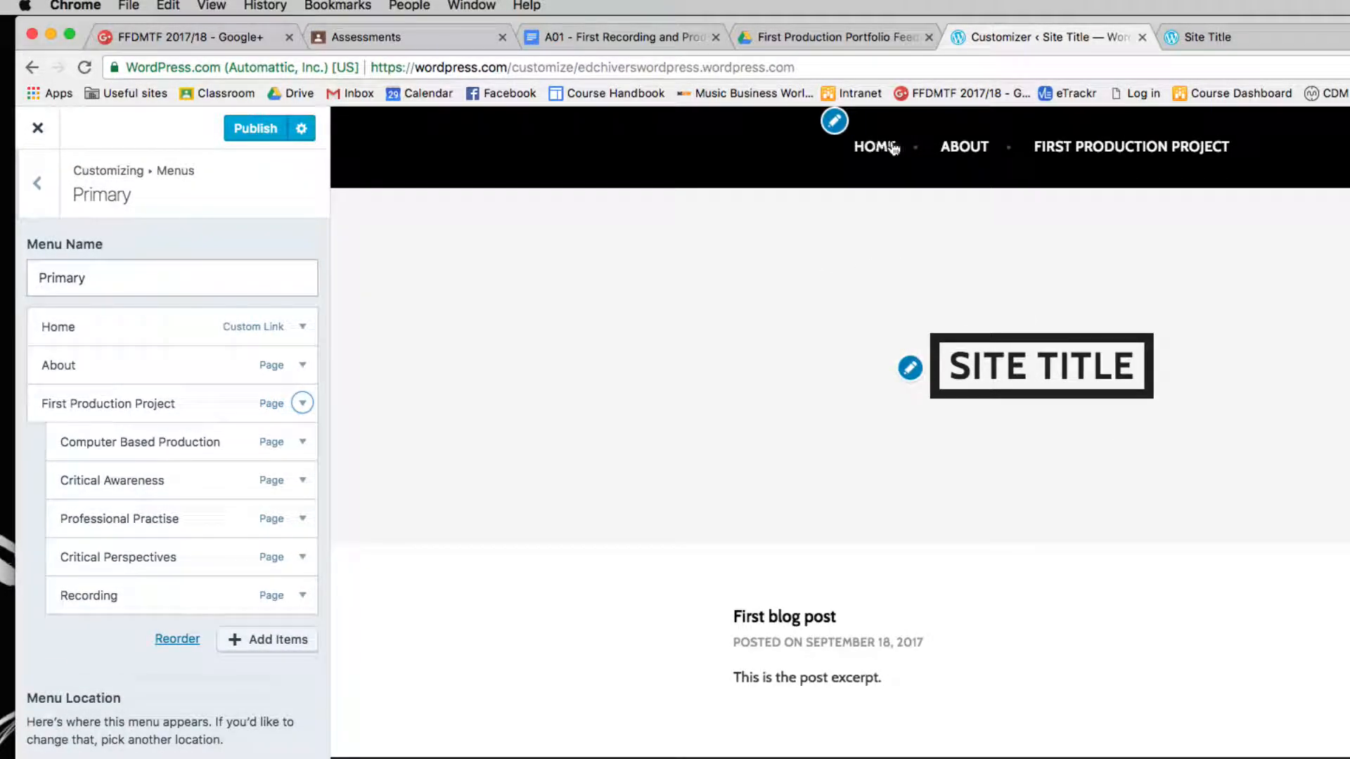
pyautogui.moveTo(1053, 168)
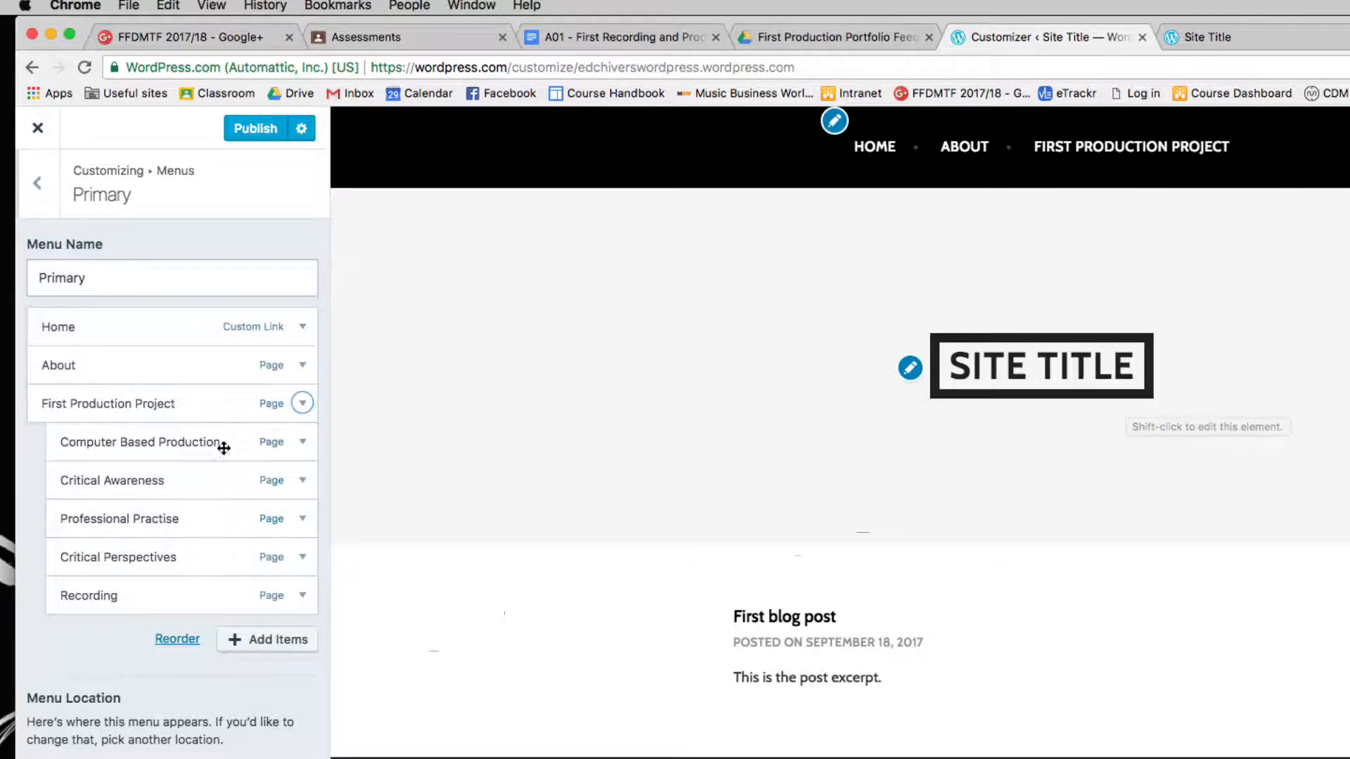
pyautogui.click(258, 129)
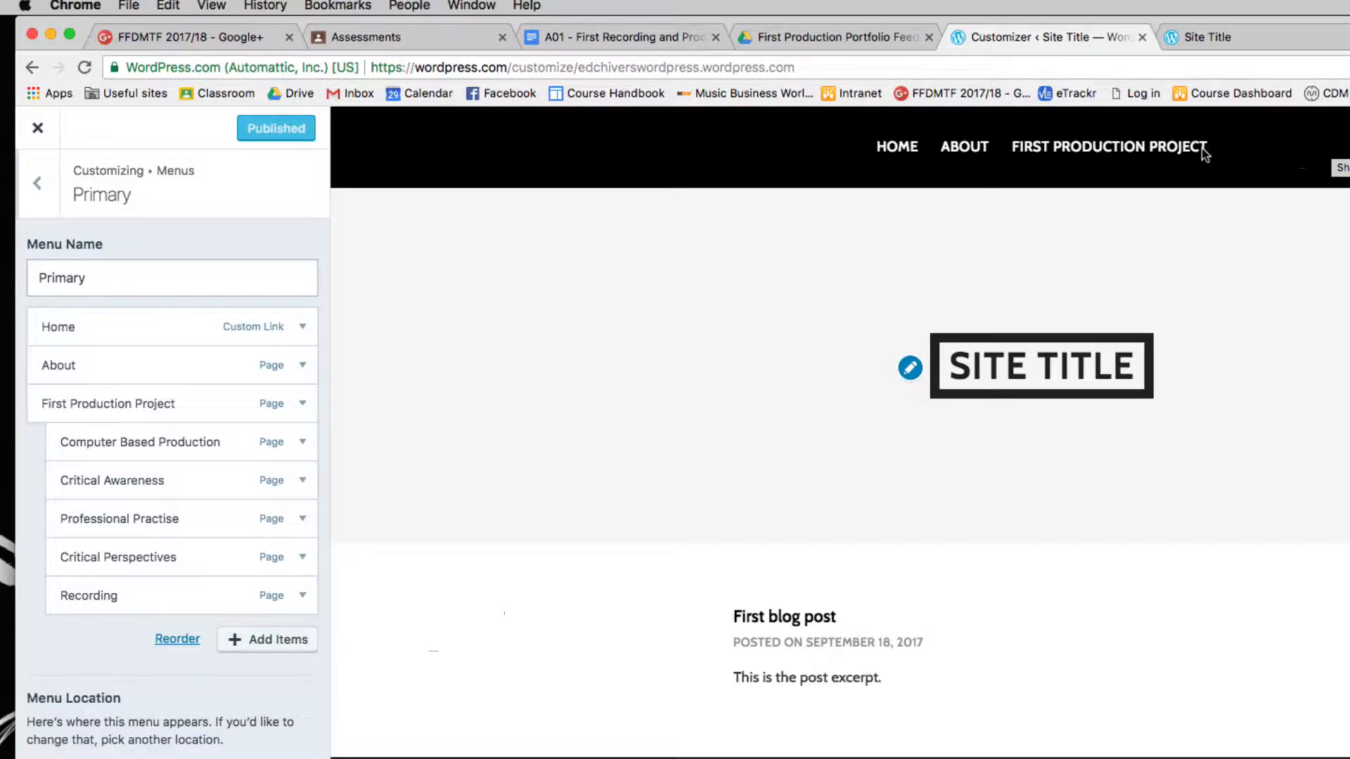
pyautogui.moveTo(1185, 151)
# Create a new page named Second Production Project as a top-level Primary menu item, publish the menu and close the customizer
pyautogui.click(280, 641)
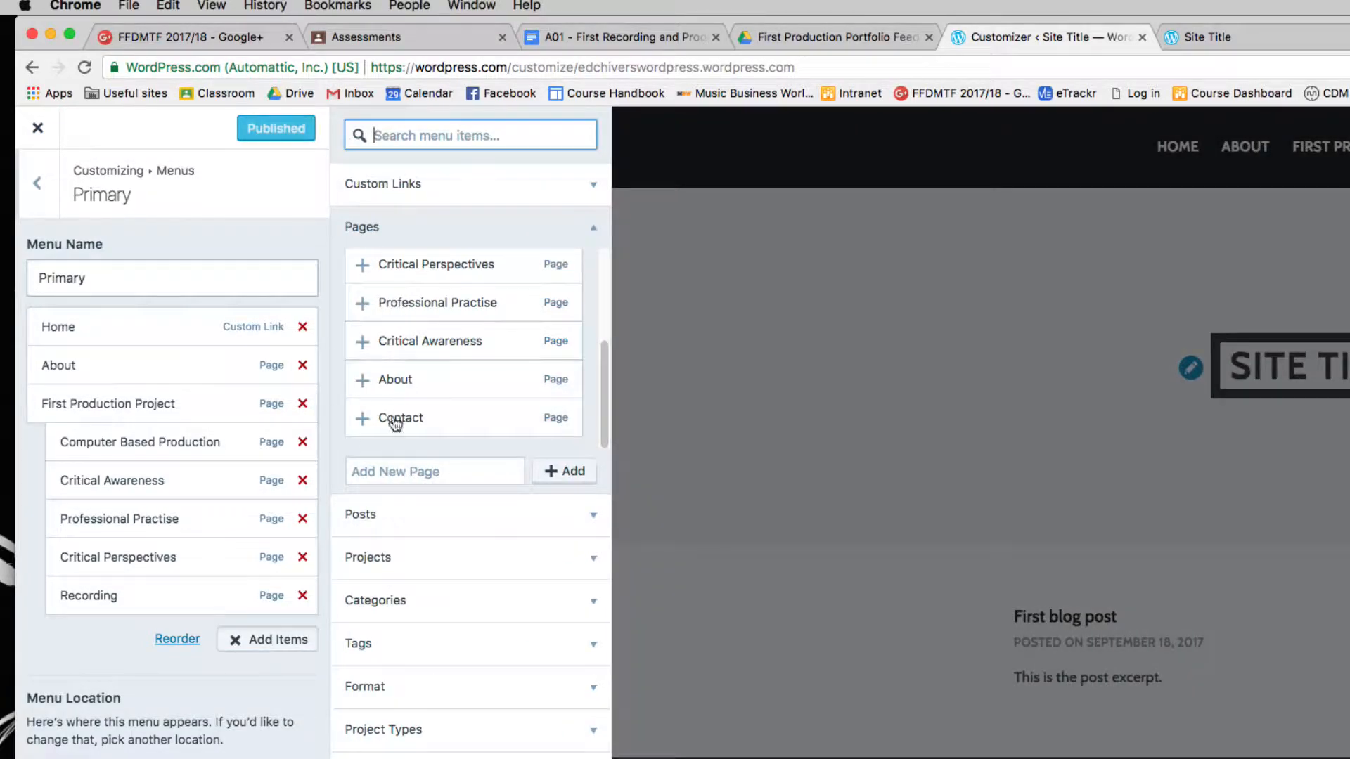
pyautogui.click(399, 477)
pyautogui.write('Secon')
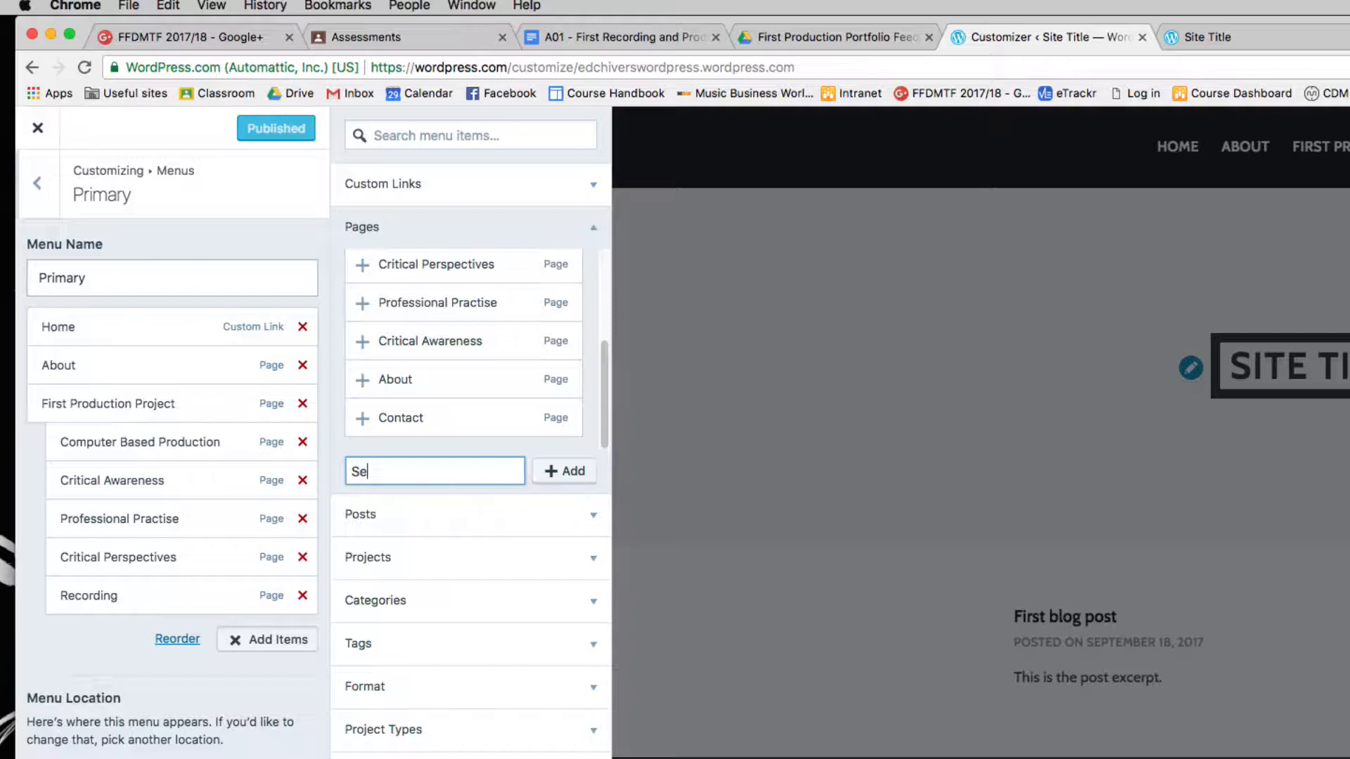
pyautogui.press('BackSpace')
pyautogui.press('BackSpace')
pyautogui.write('ond Production Project')
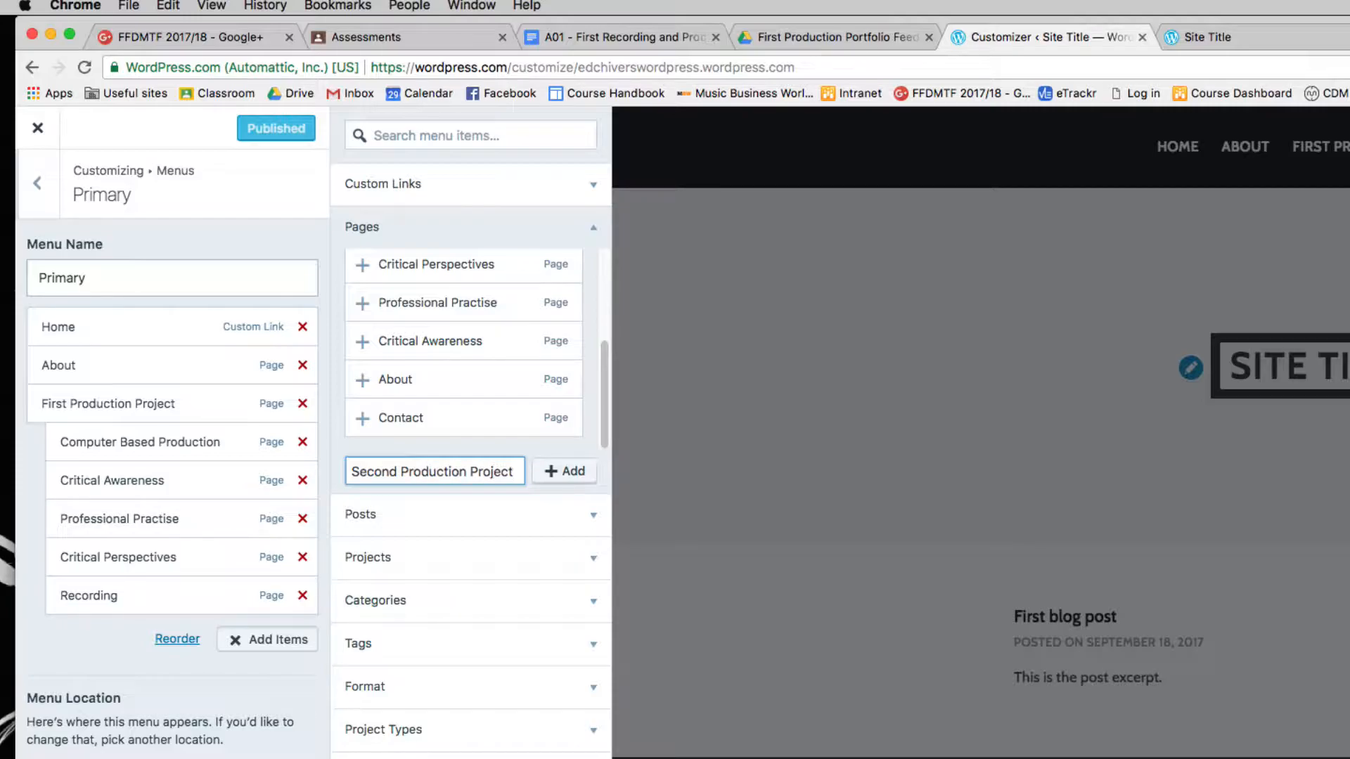
pyautogui.click(561, 472)
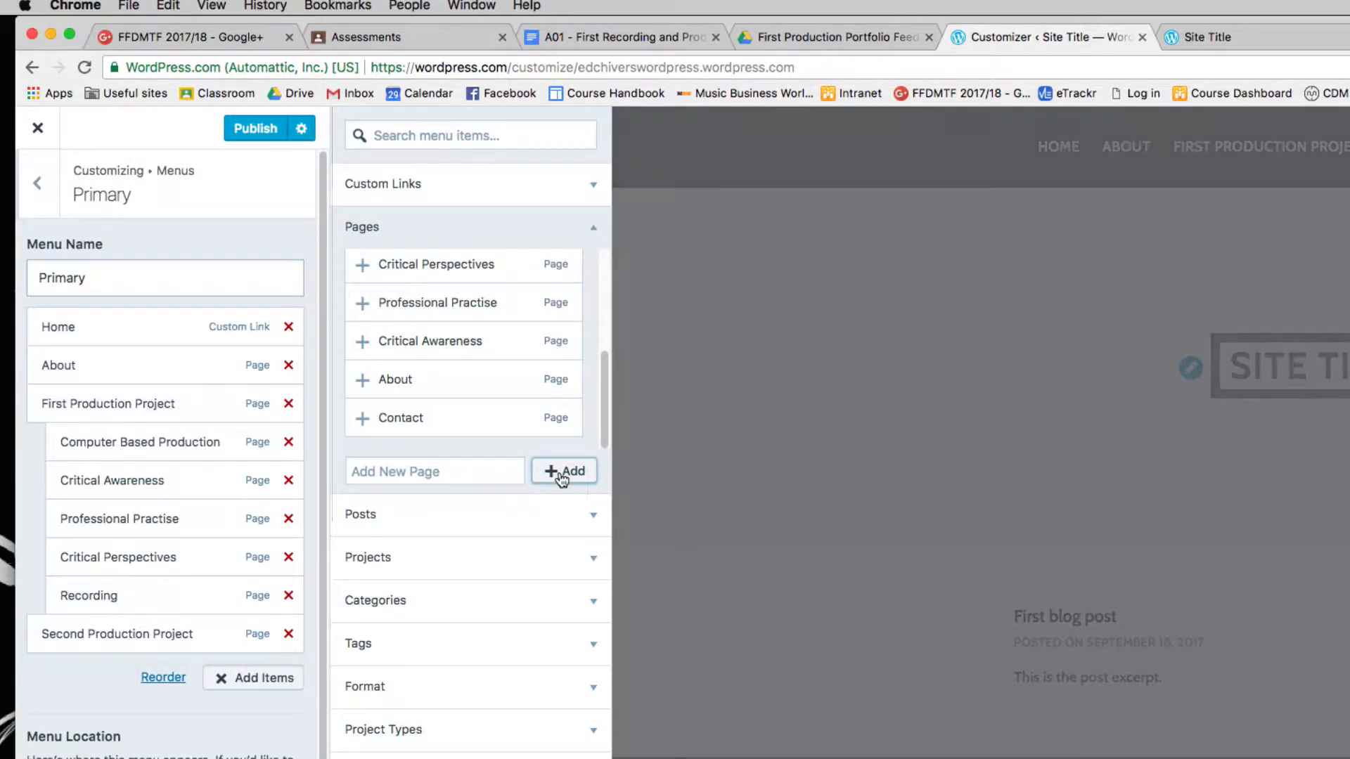
pyautogui.click(259, 128)
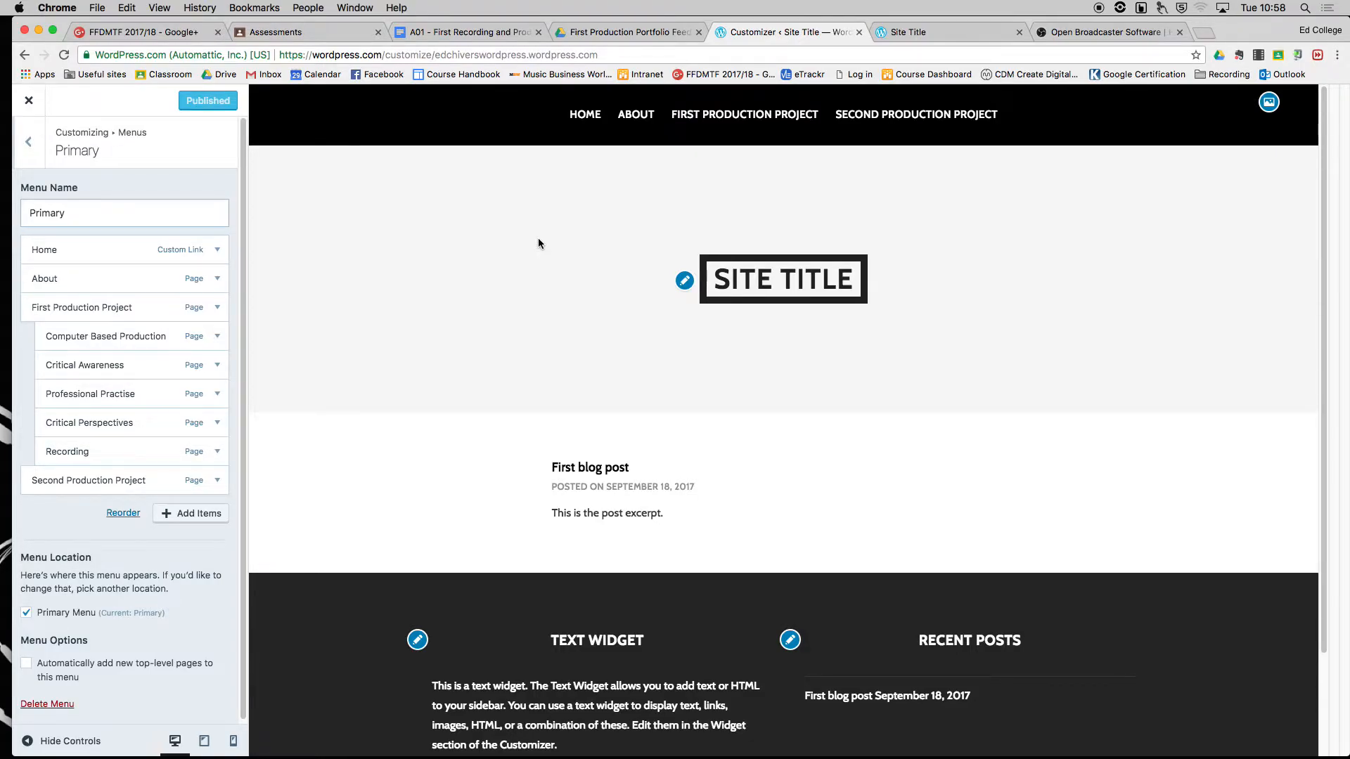
pyautogui.click(30, 102)
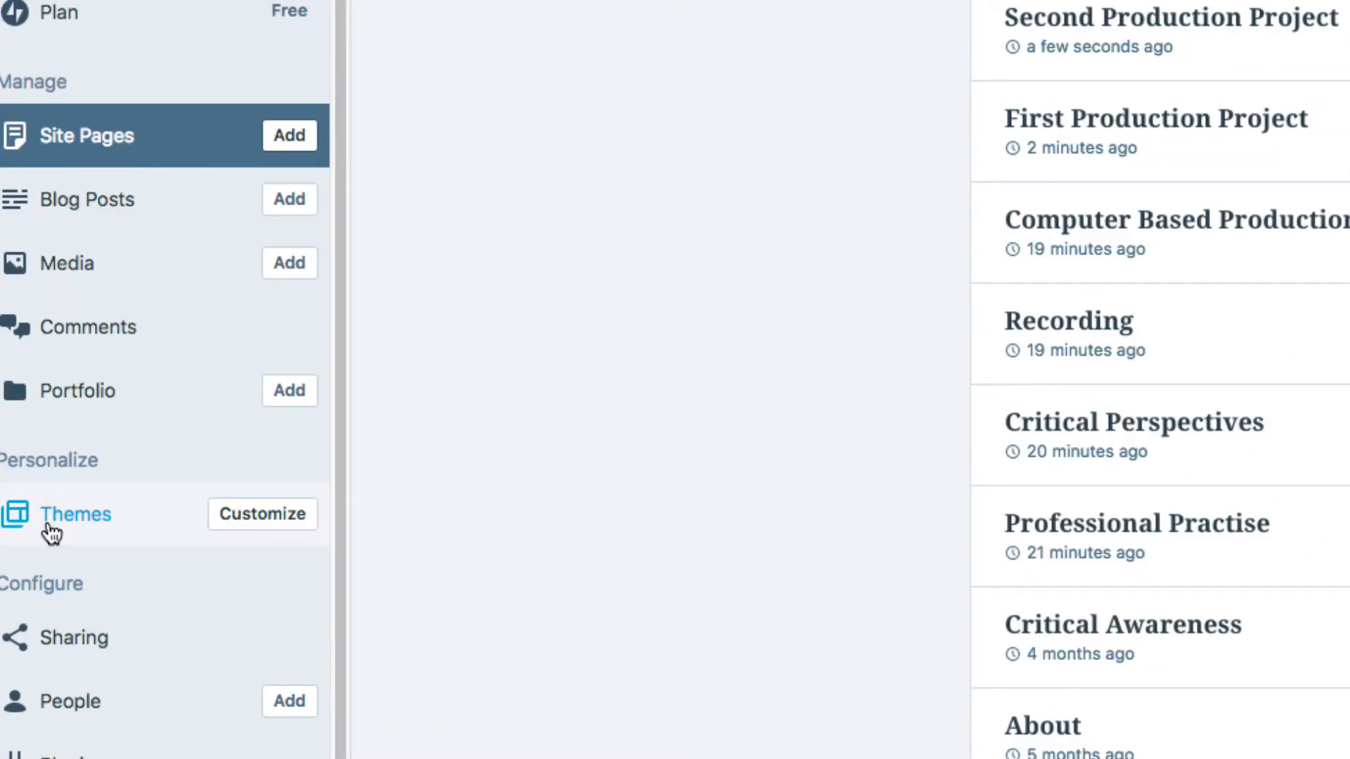
# Reopen the Primary menu in the site customizer to review its structure, and return to the site pages list
pyautogui.click(252, 514)
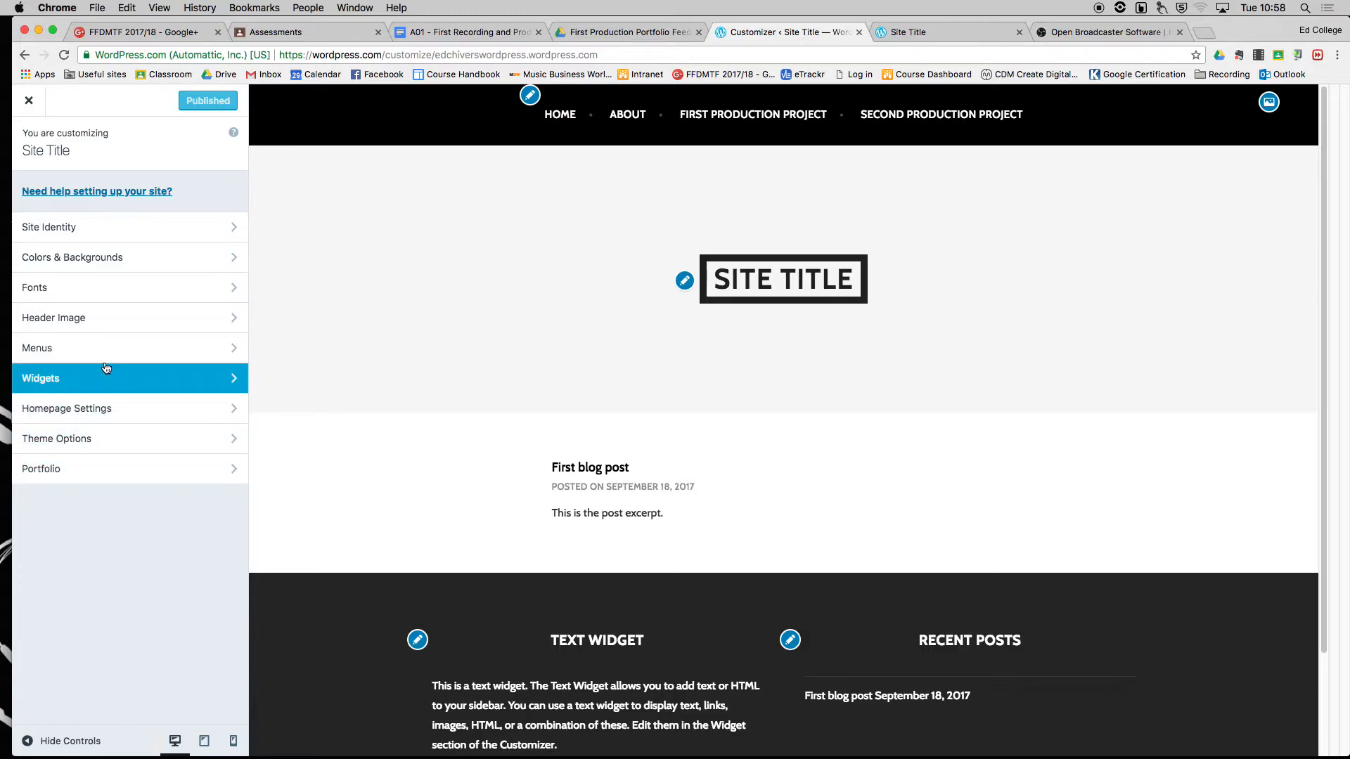
pyautogui.click(235, 348)
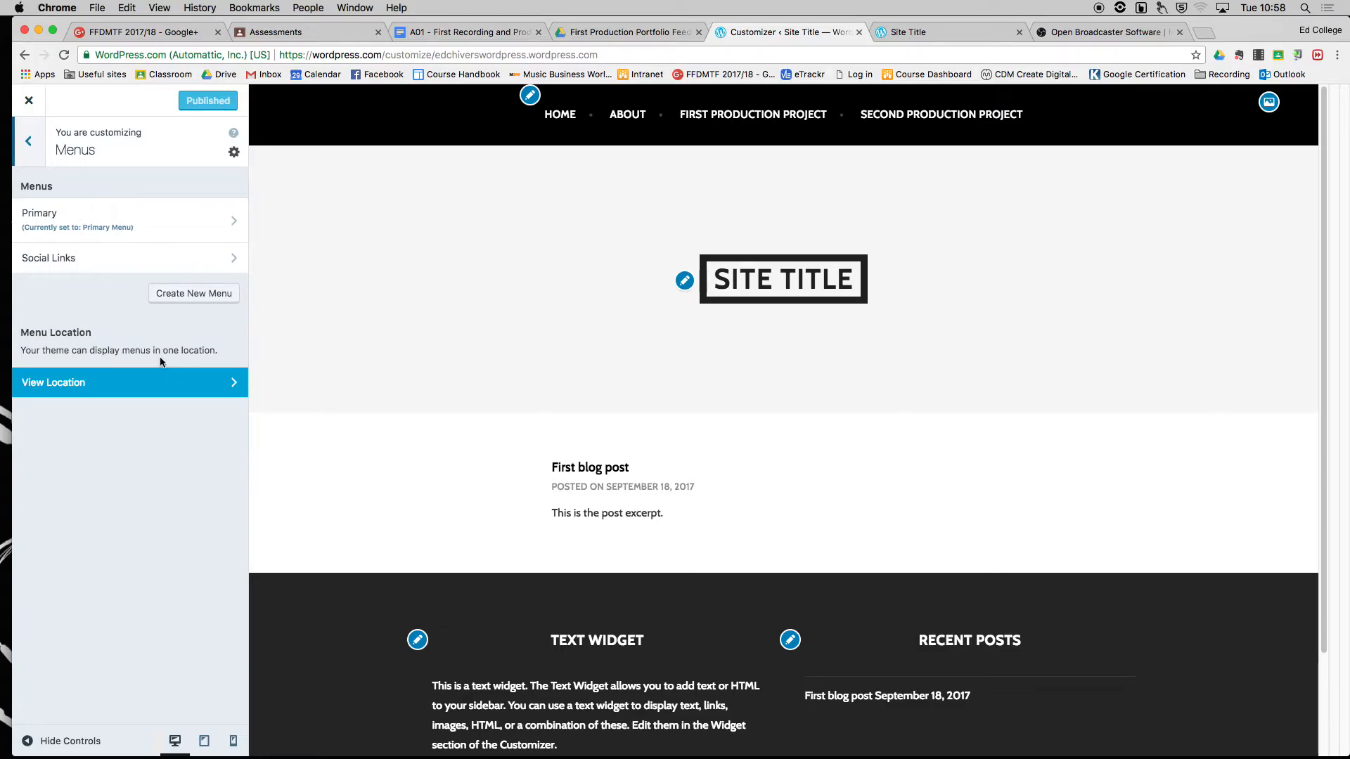
pyautogui.click(83, 232)
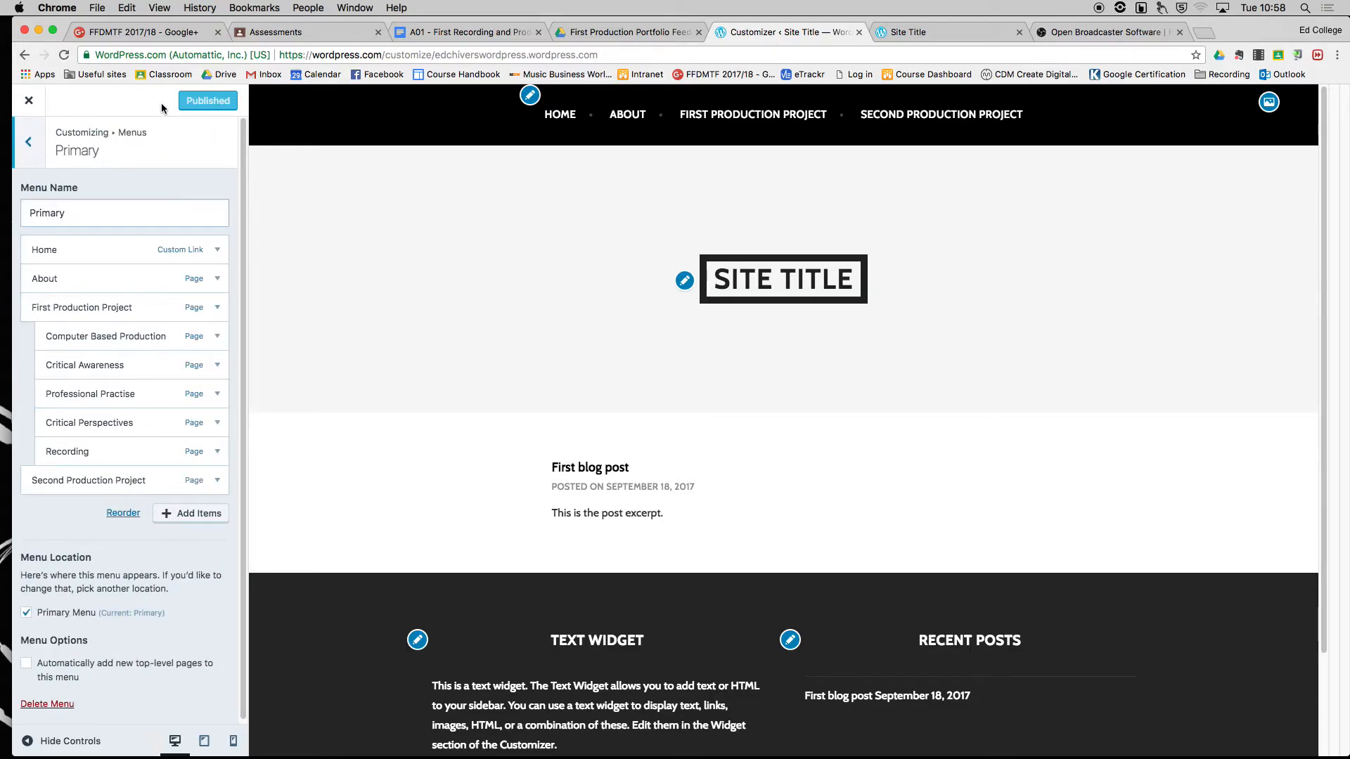
pyautogui.click(30, 102)
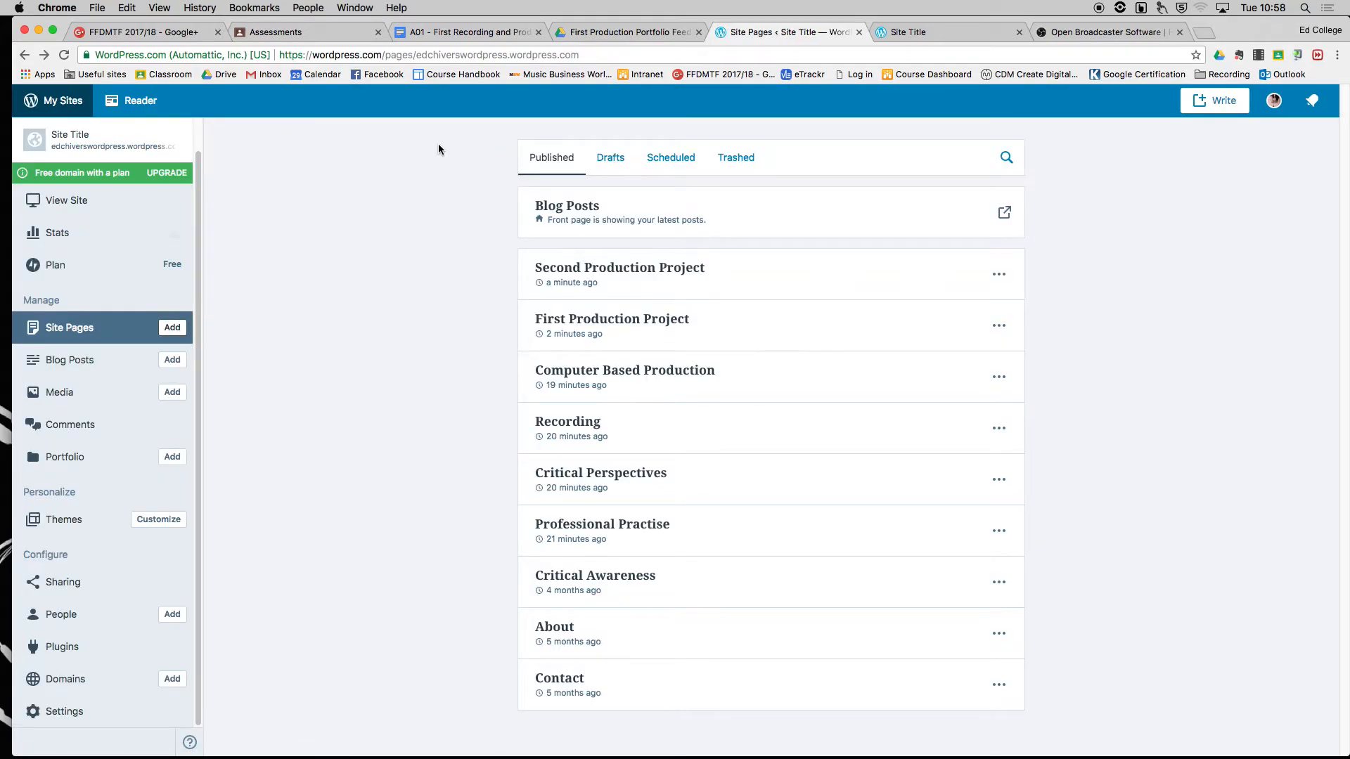